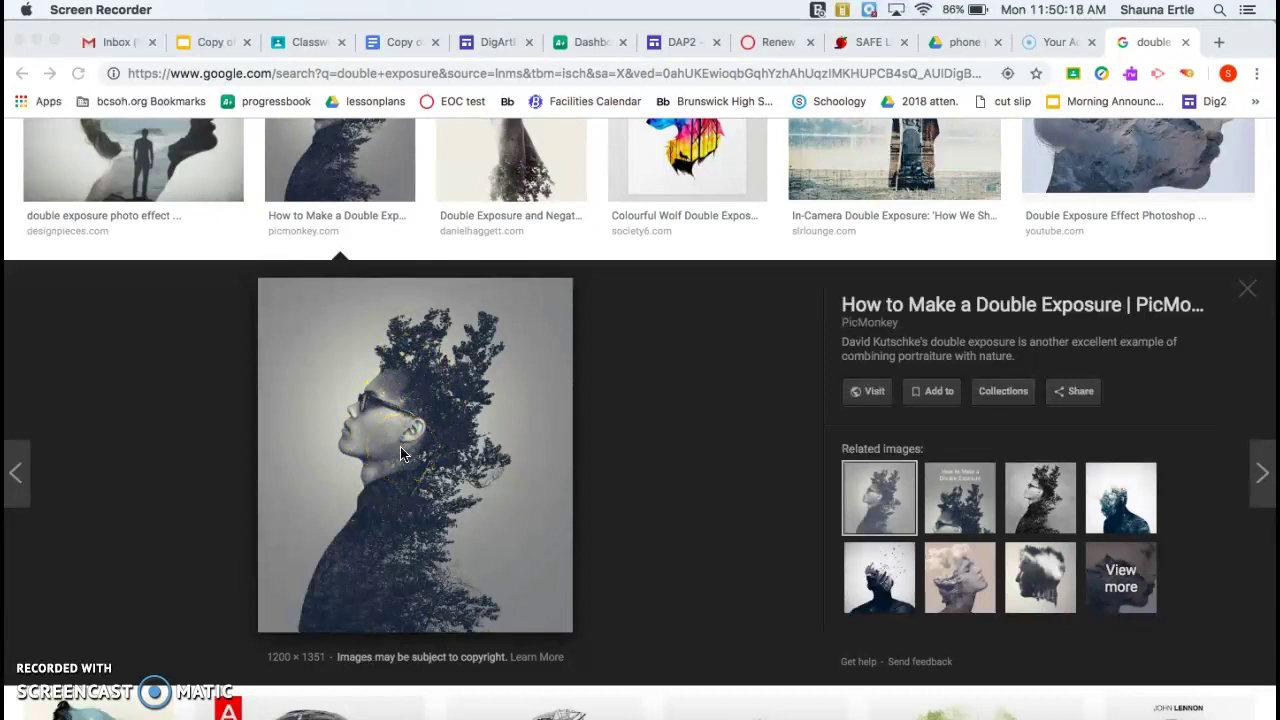
Examine several double exposure portrait examples in the image search results, including ones blending faces with trees.
left_click(962, 575)
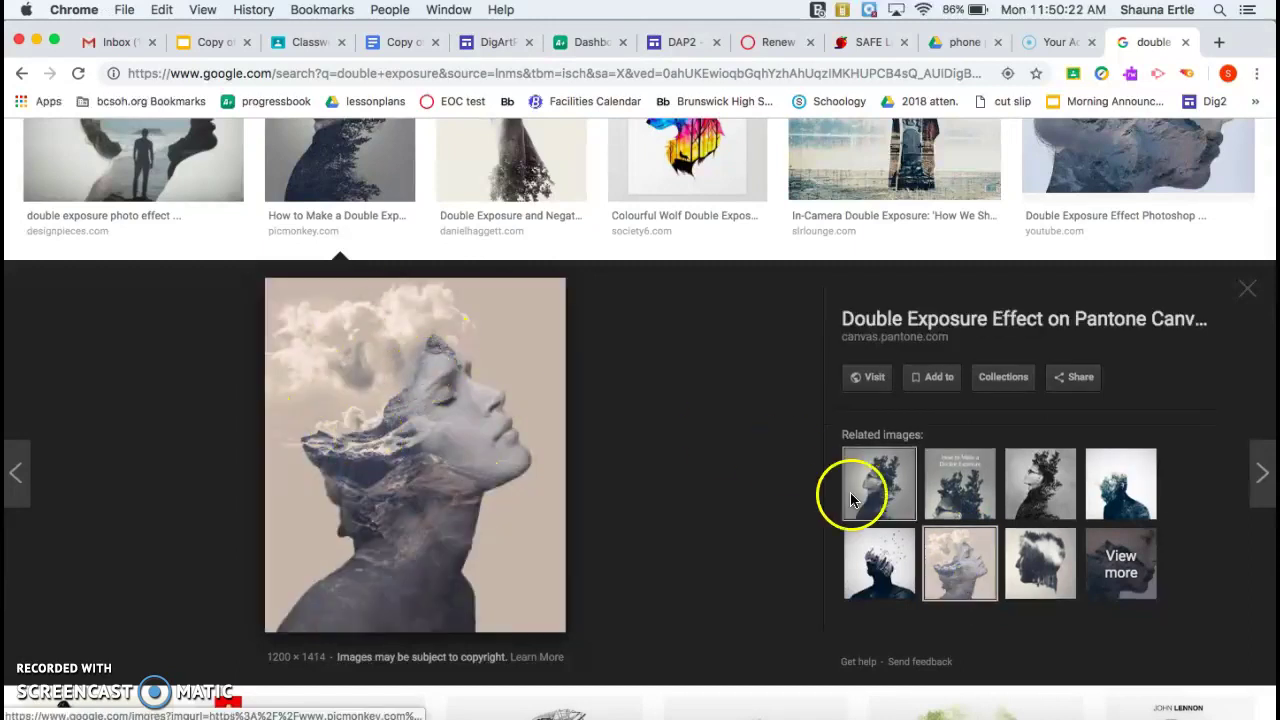
left_click(1110, 506)
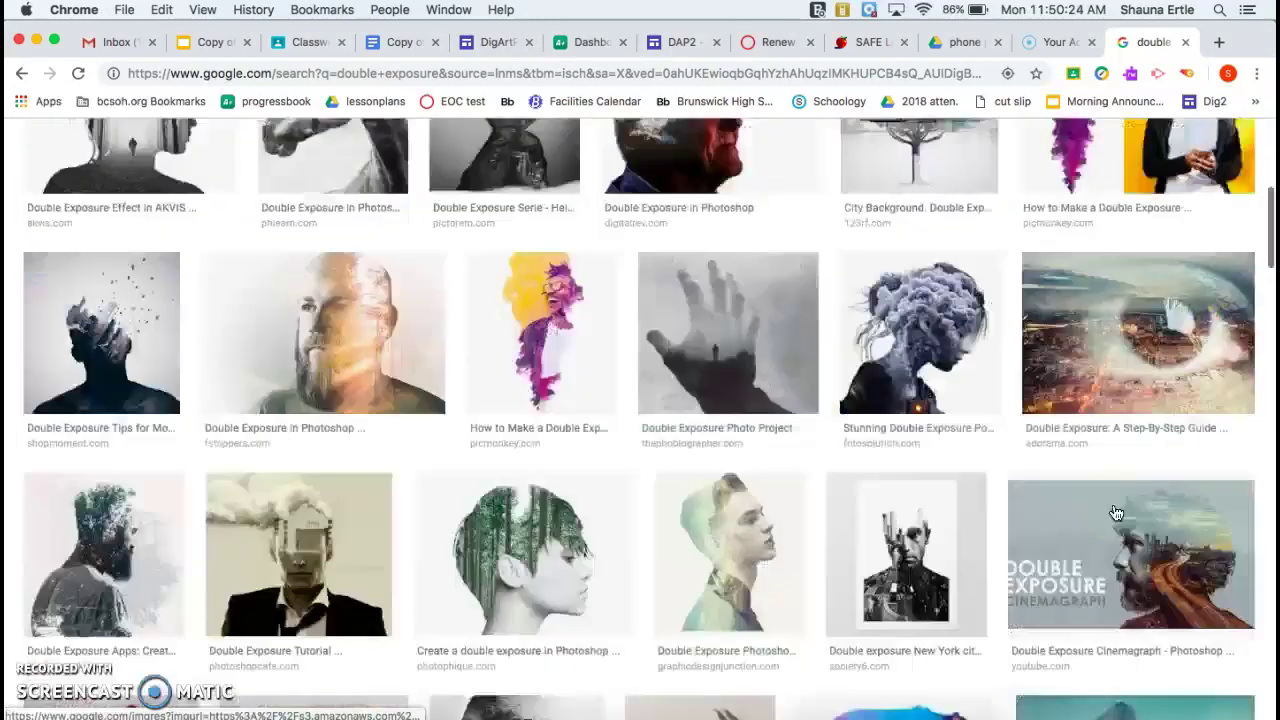
scroll(757, 480, "down", 1)
left_click(508, 368)
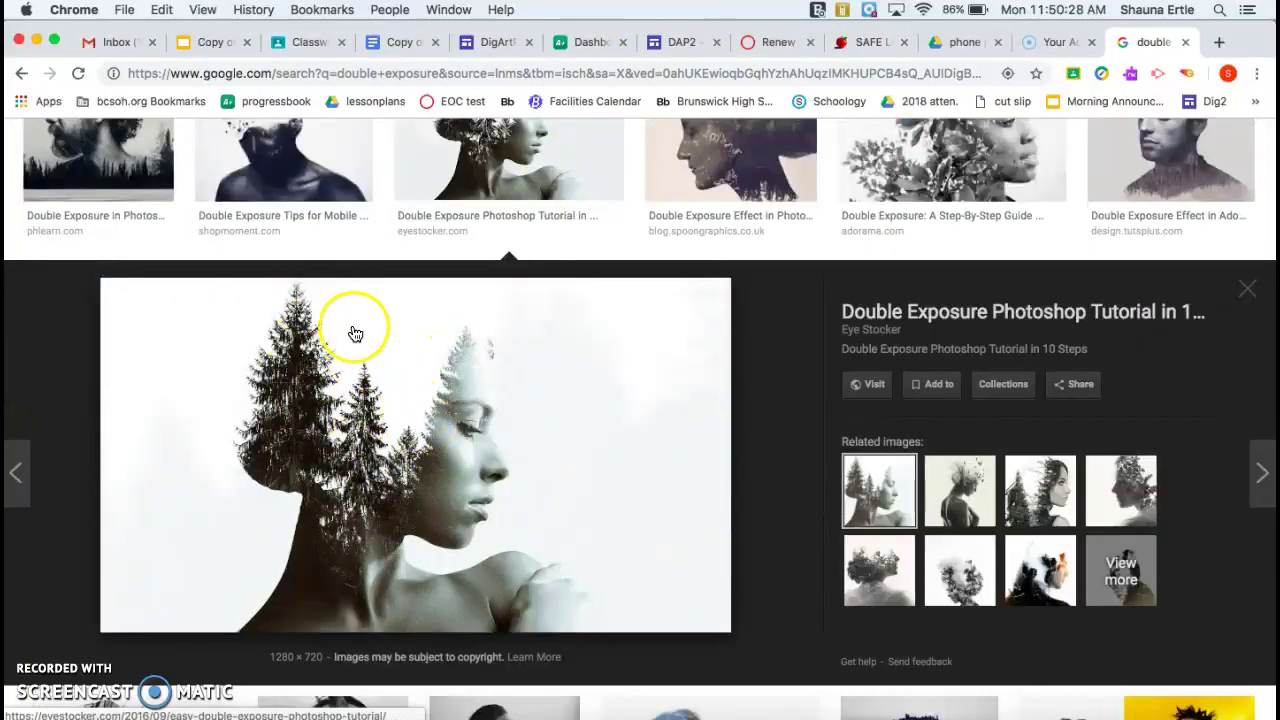
scroll(345, 445, "up", 2)
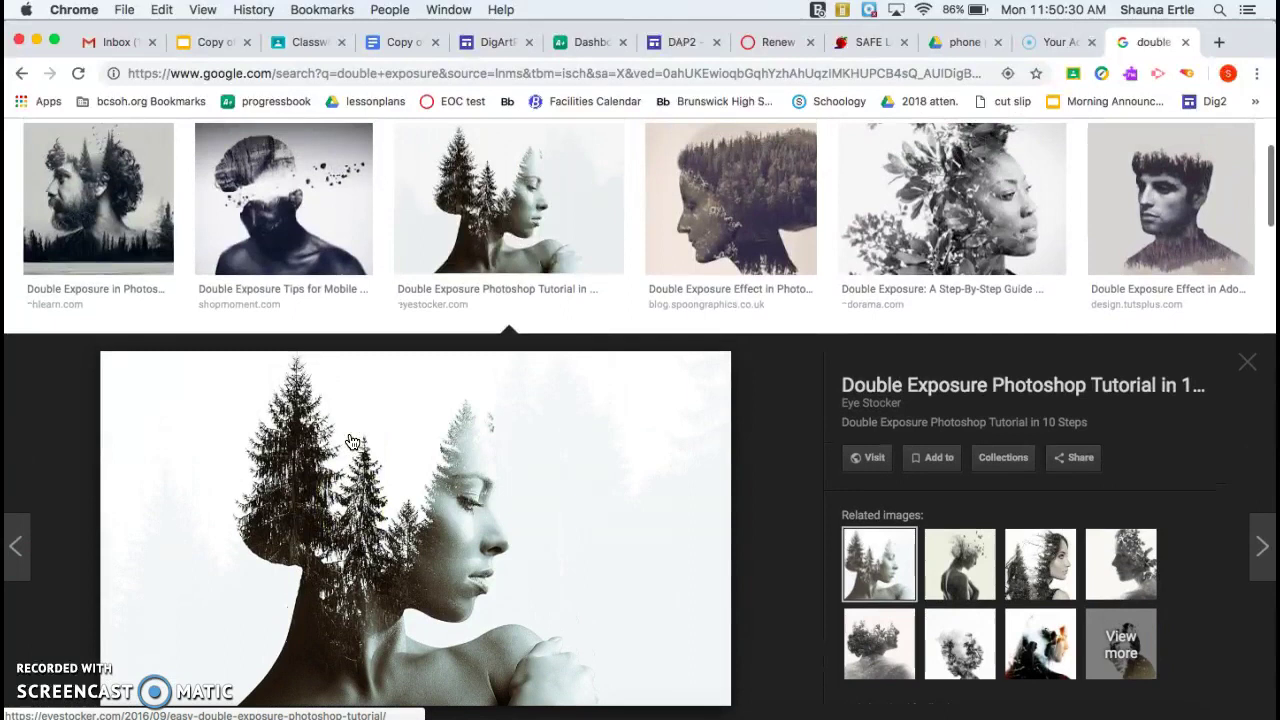
scroll(352, 443, "up", 1)
left_click(168, 350)
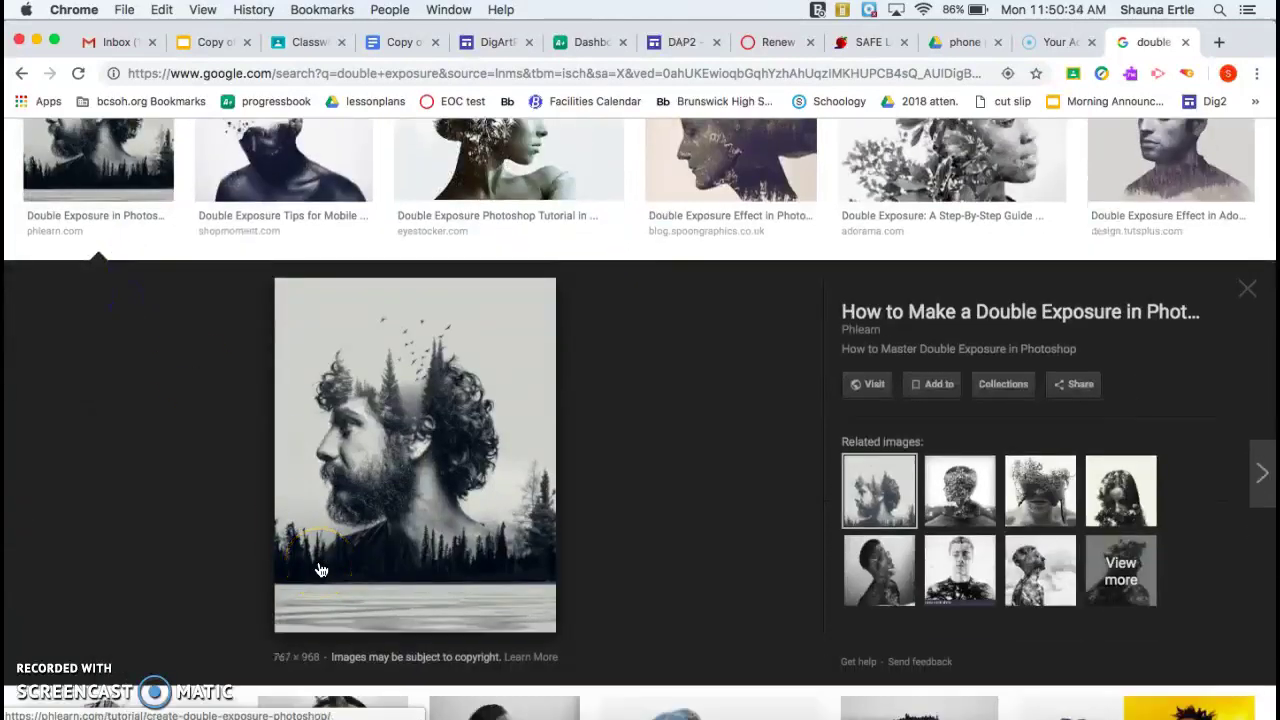
left_click(318, 570)
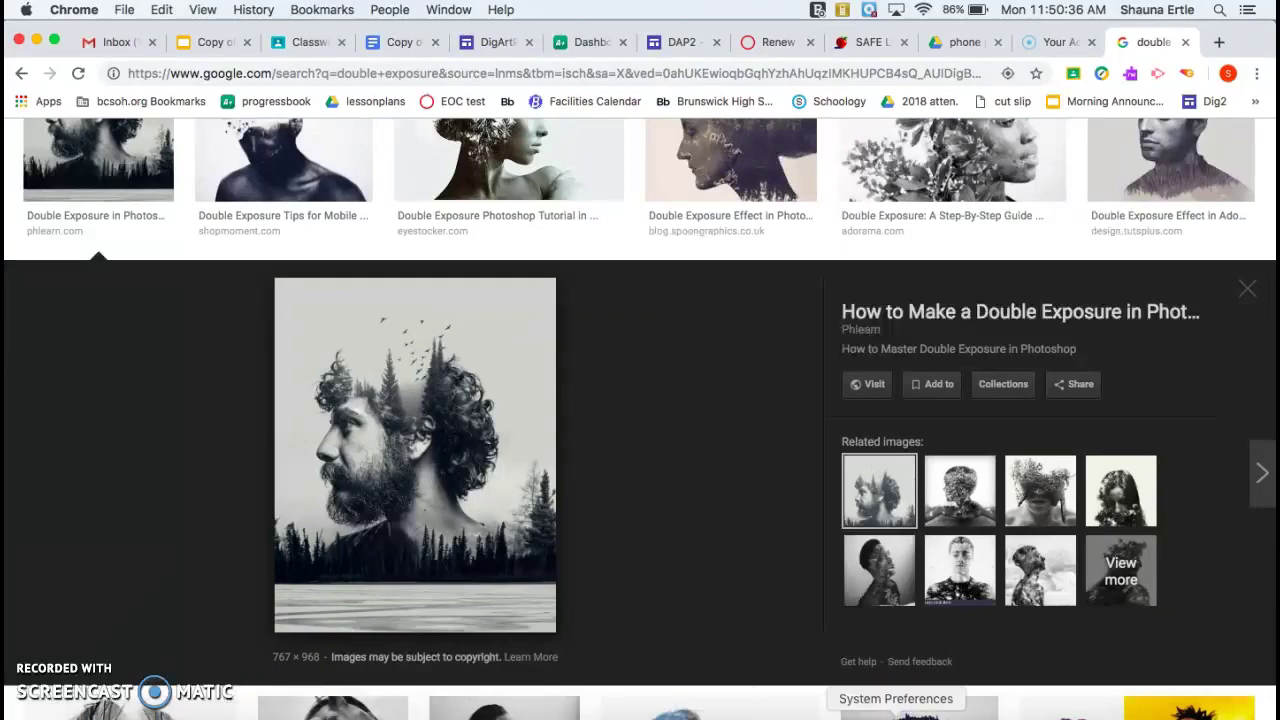
Switch to Photoshop and open the Black & White adjustment for the city skyline photo.
left_click(956, 712)
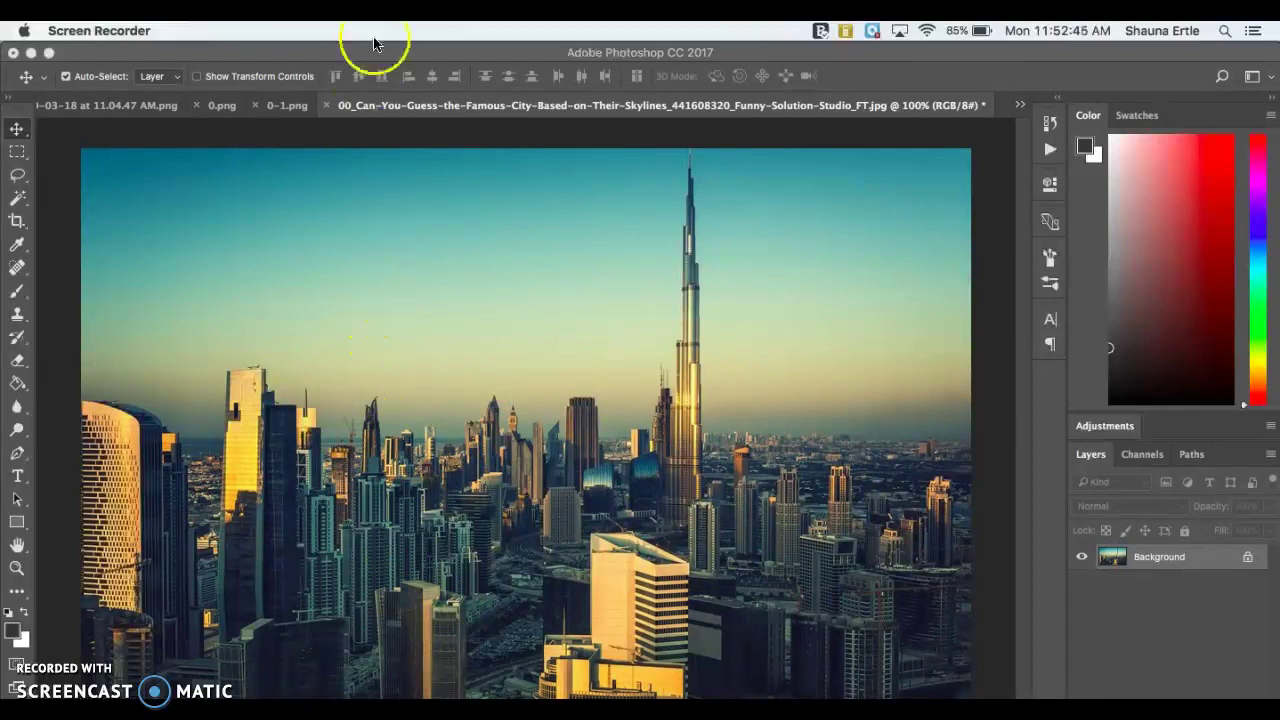
left_click(340, 186)
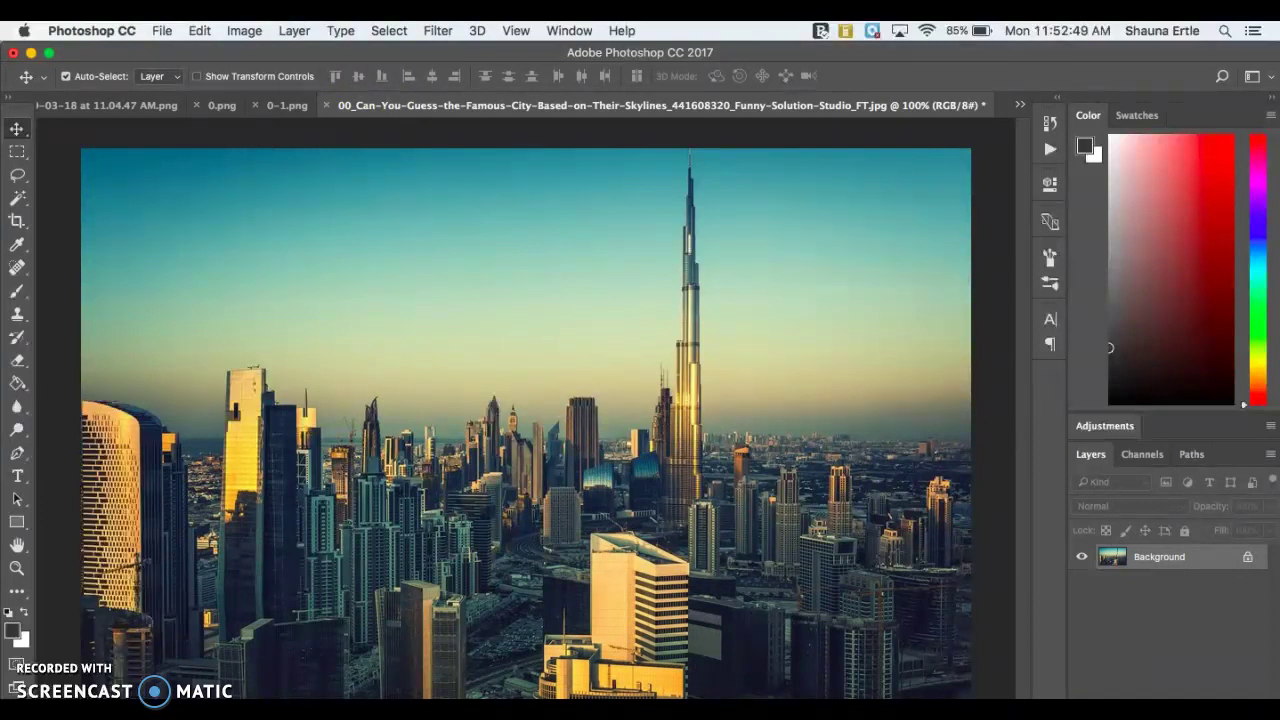
left_click(244, 30)
mouse_move(252, 78)
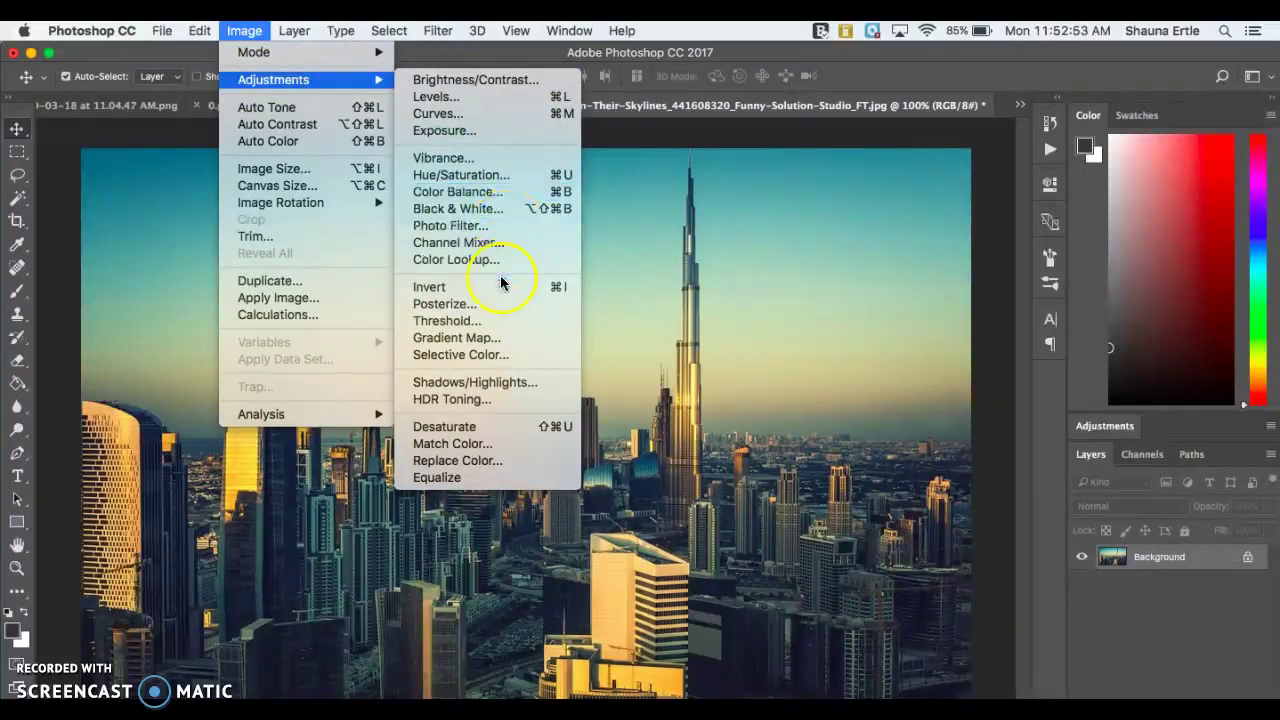
left_click(505, 211)
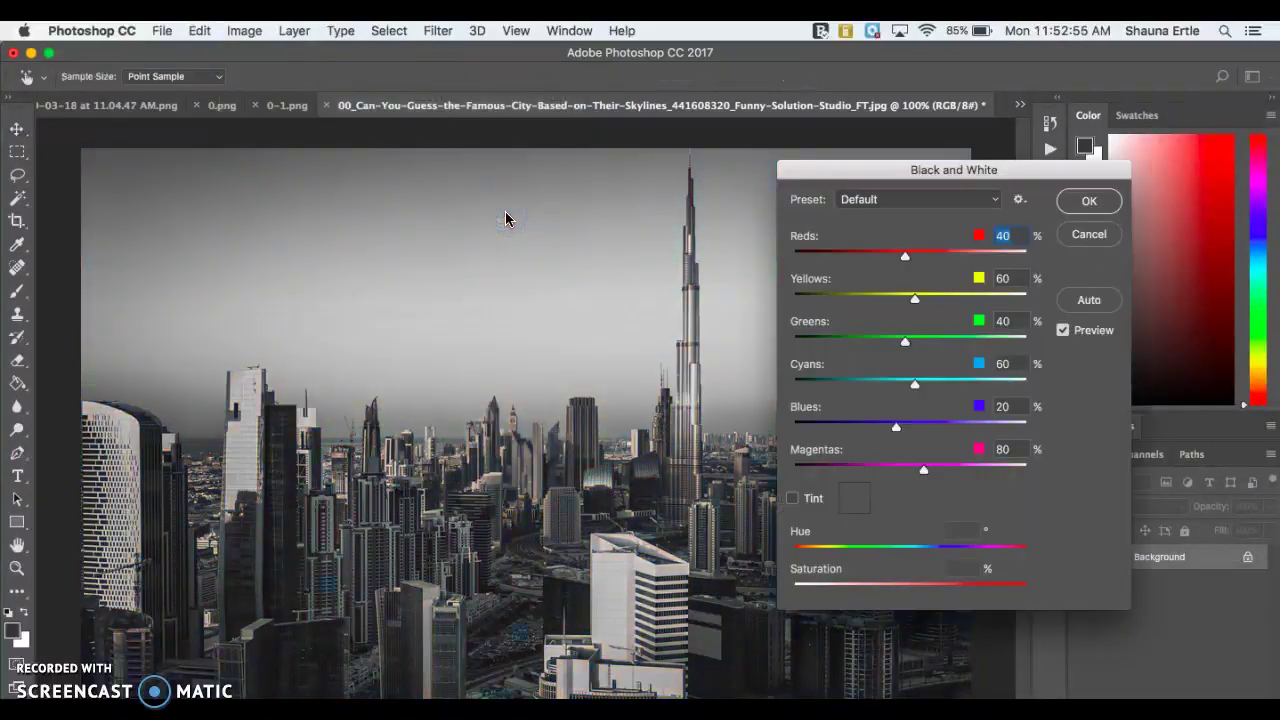
Try brightening the black-and-white skyline with Blues at 222% and Cyans at 258%.
left_click_drag(916, 386, 947, 392)
left_click_drag(896, 428, 991, 434)
left_click_drag(917, 385, 1008, 390)
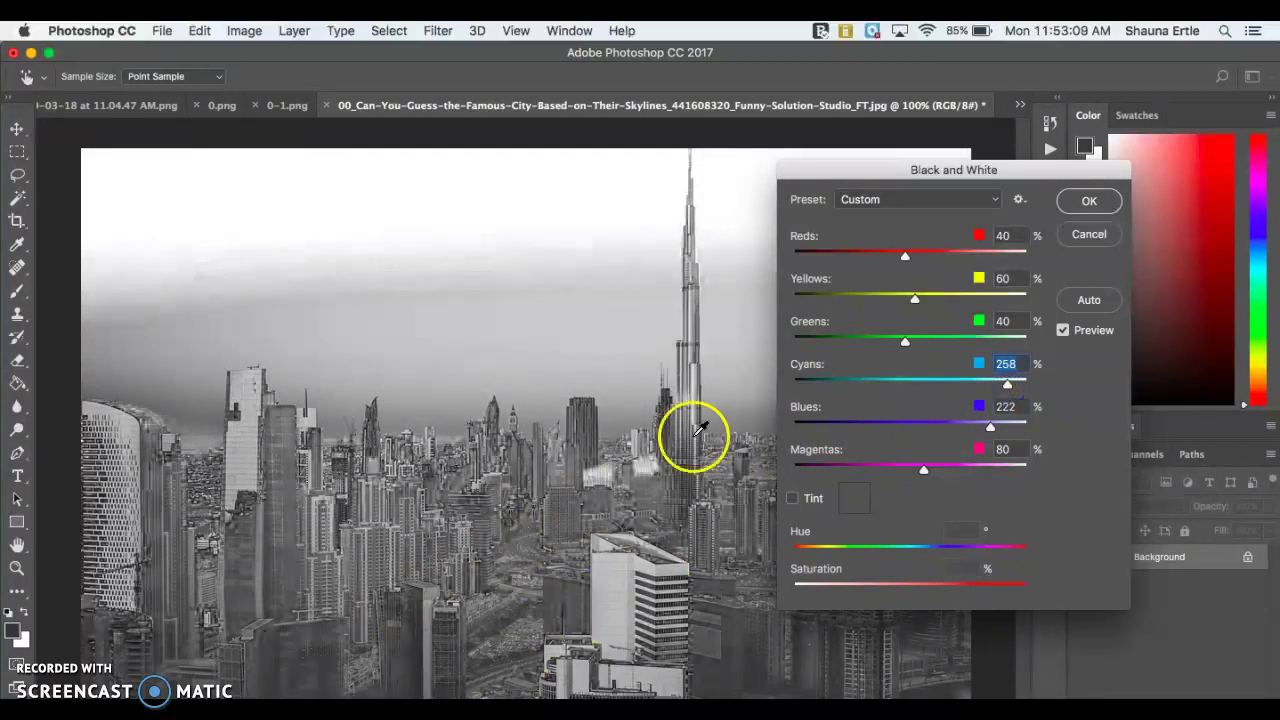
Convert the skyline photo to black and white with Greens at 81%, Cyans at 76% and Blues at 97%.
mouse_move(955, 393)
left_mouse_down()
mouse_move(923, 389)
mouse_move(937, 390)
left_mouse_up()
left_click_drag(990, 430, 978, 384)
left_click_drag(906, 342, 921, 385)
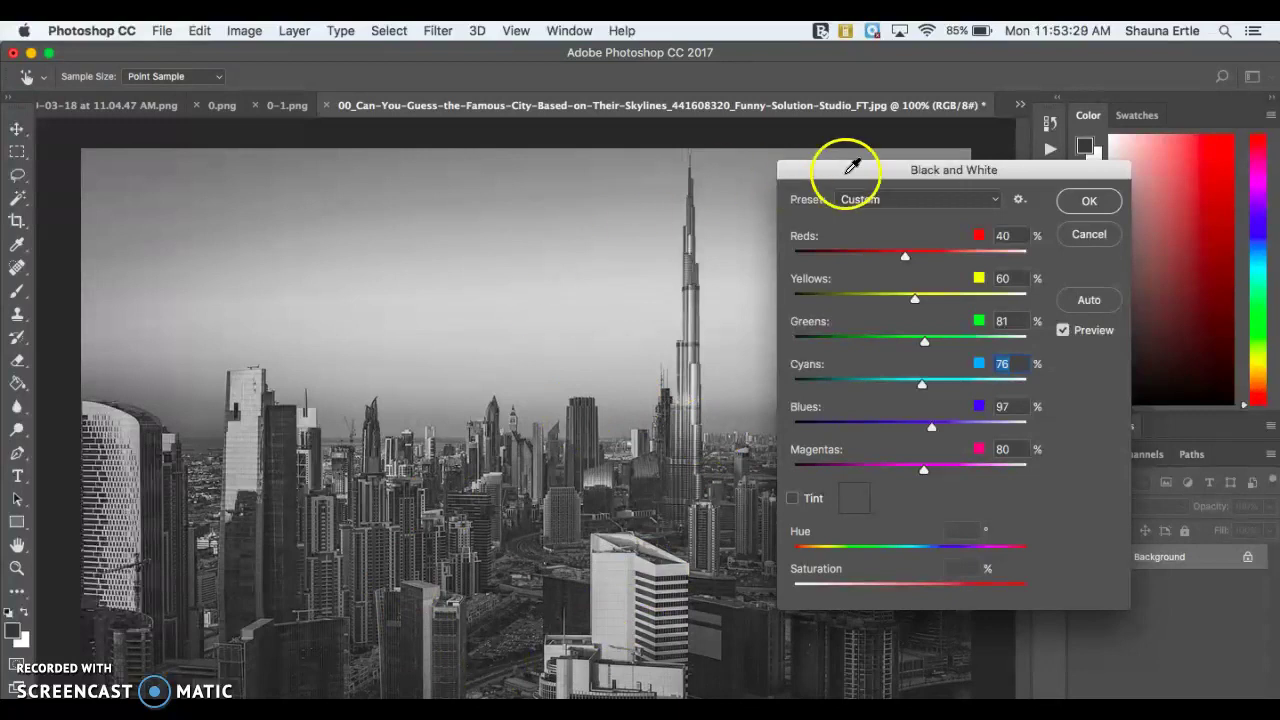
left_click(1088, 202)
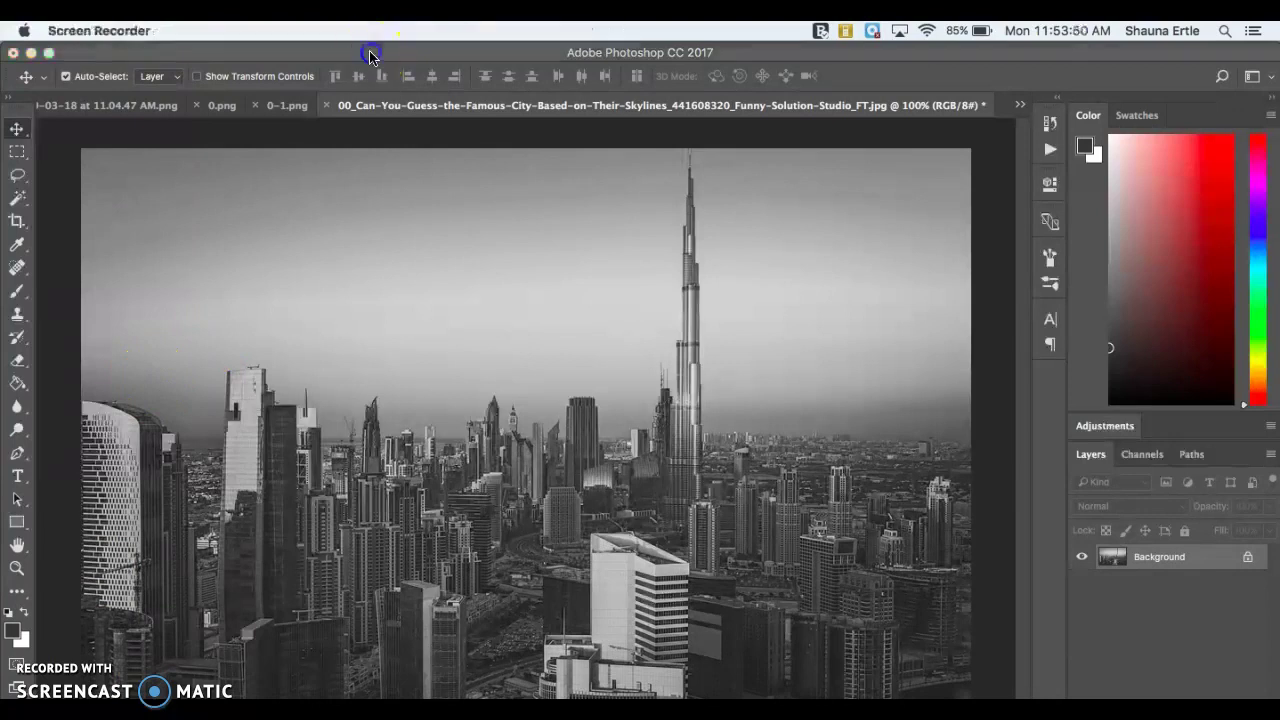
Select the whole sky above the city on both sides of the tall tower with the Quick Selection tool.
left_click(369, 50)
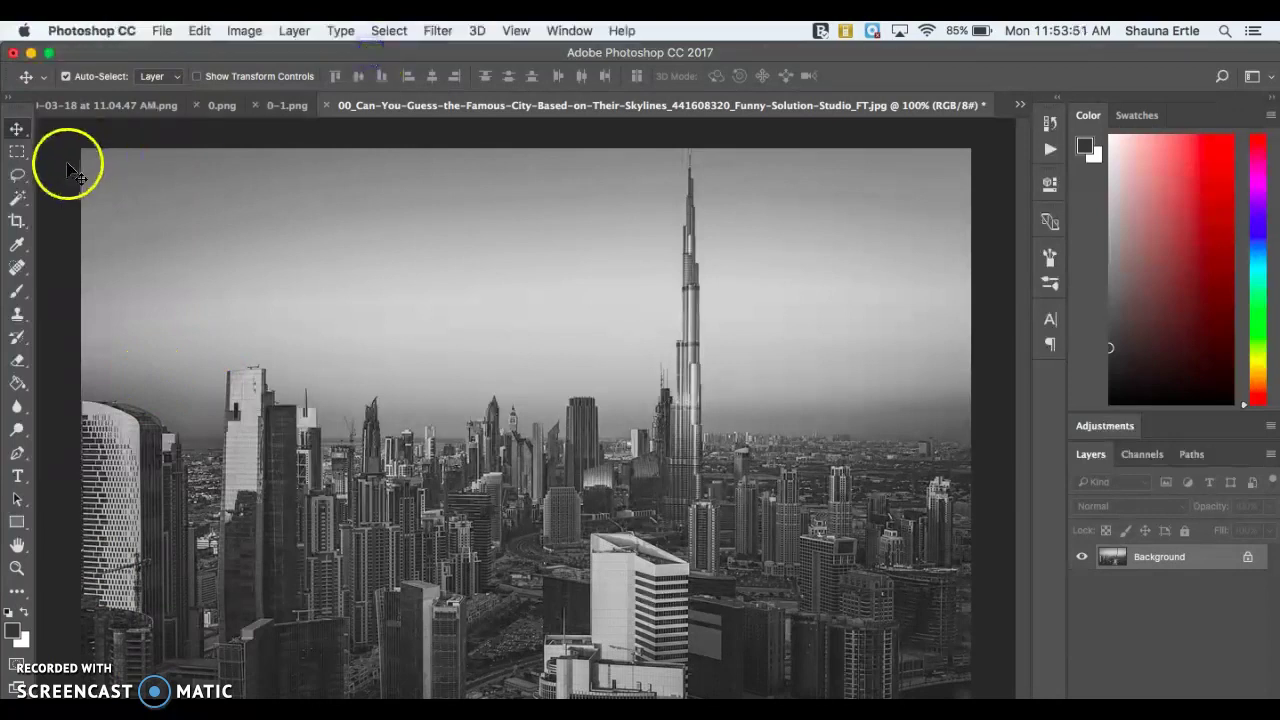
left_click(22, 200)
mouse_move(24, 204)
left_mouse_down()
mouse_move(88, 204)
mouse_move(57, 204)
mouse_move(86, 163)
mouse_move(180, 349)
mouse_move(229, 294)
mouse_move(335, 356)
left_mouse_up()
left_click(16, 203)
left_click_drag(723, 349, 746, 354)
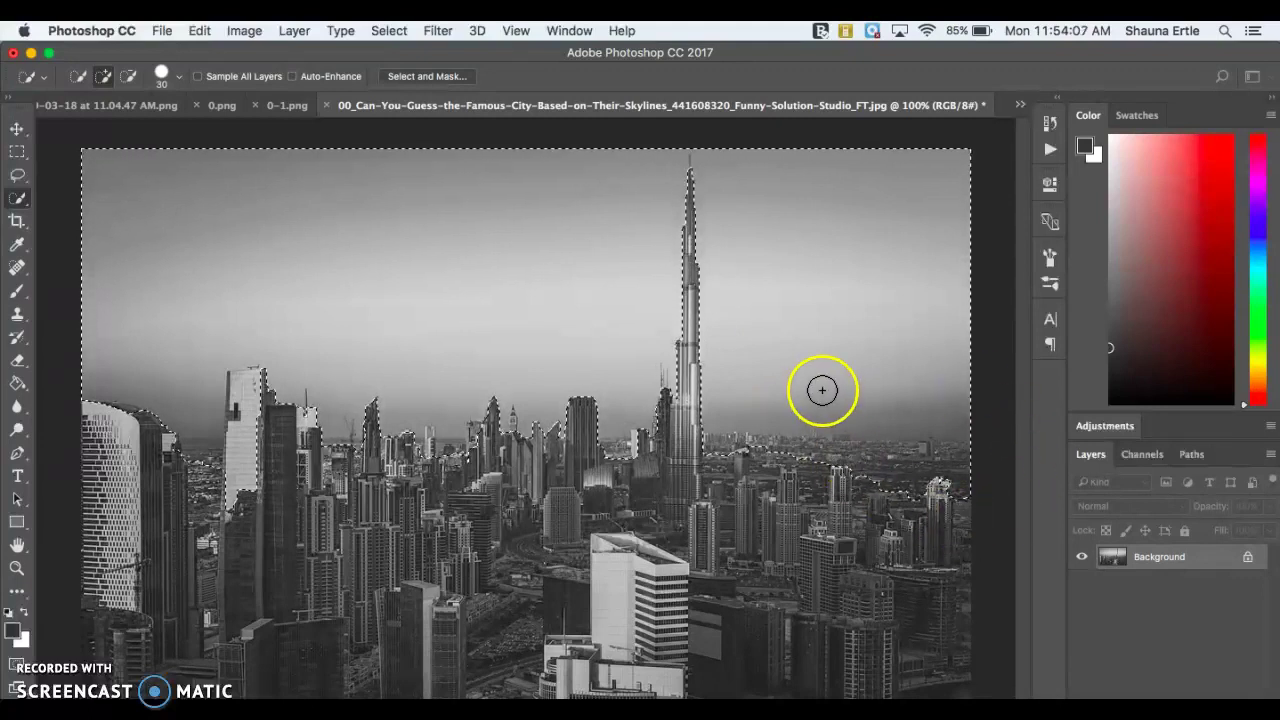
scroll(373, 457, "up", 2)
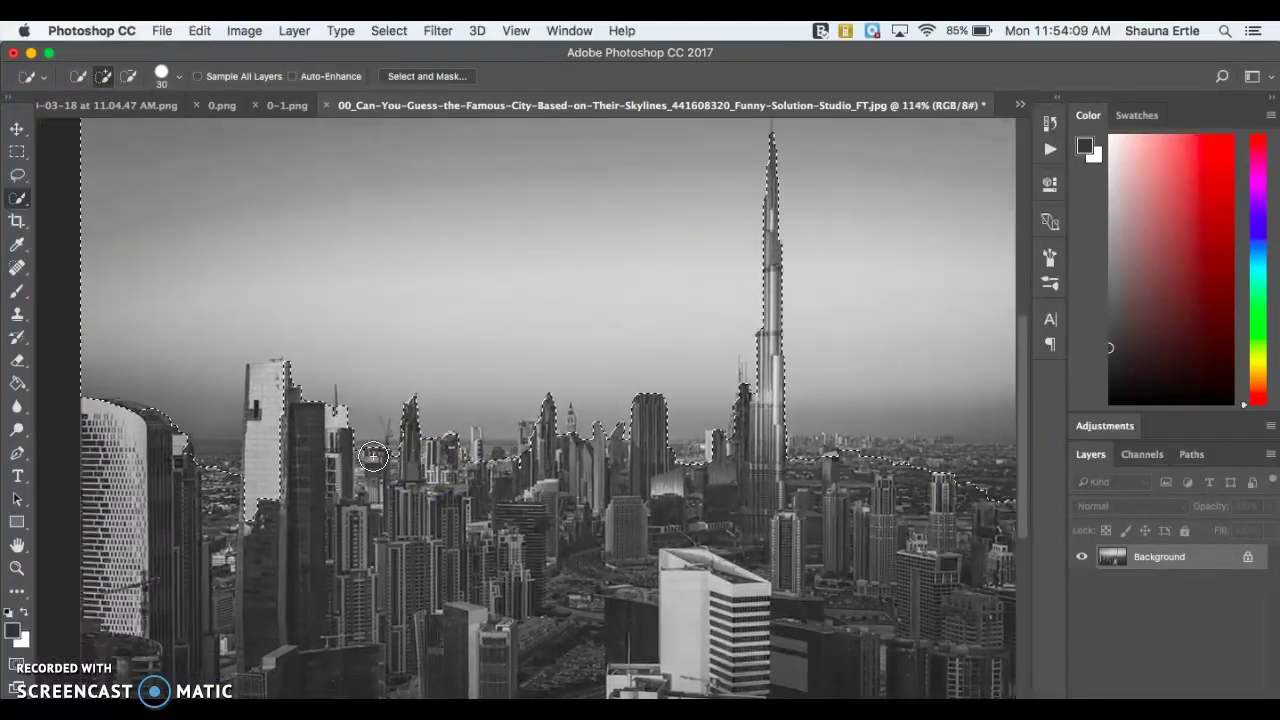
mouse_move(251, 449)
left_mouse_down()
mouse_move(234, 440)
mouse_move(262, 440)
left_mouse_up()
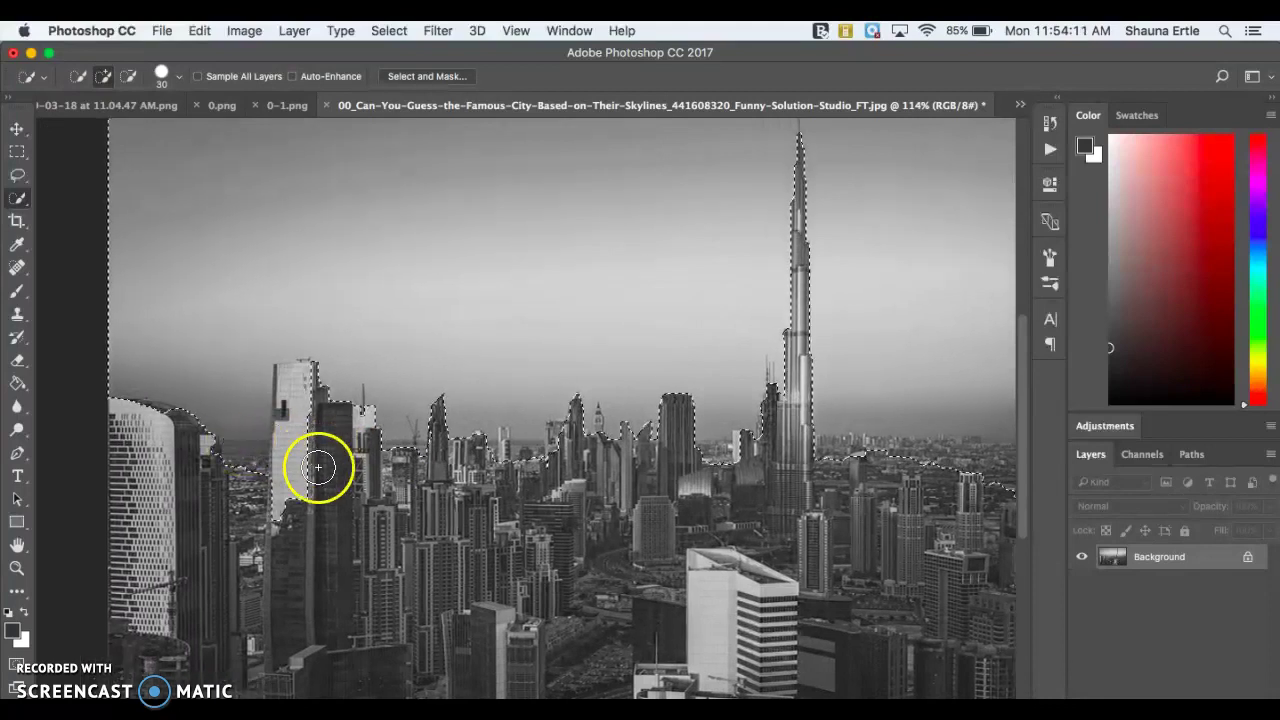
scroll(543, 386, "right", 5)
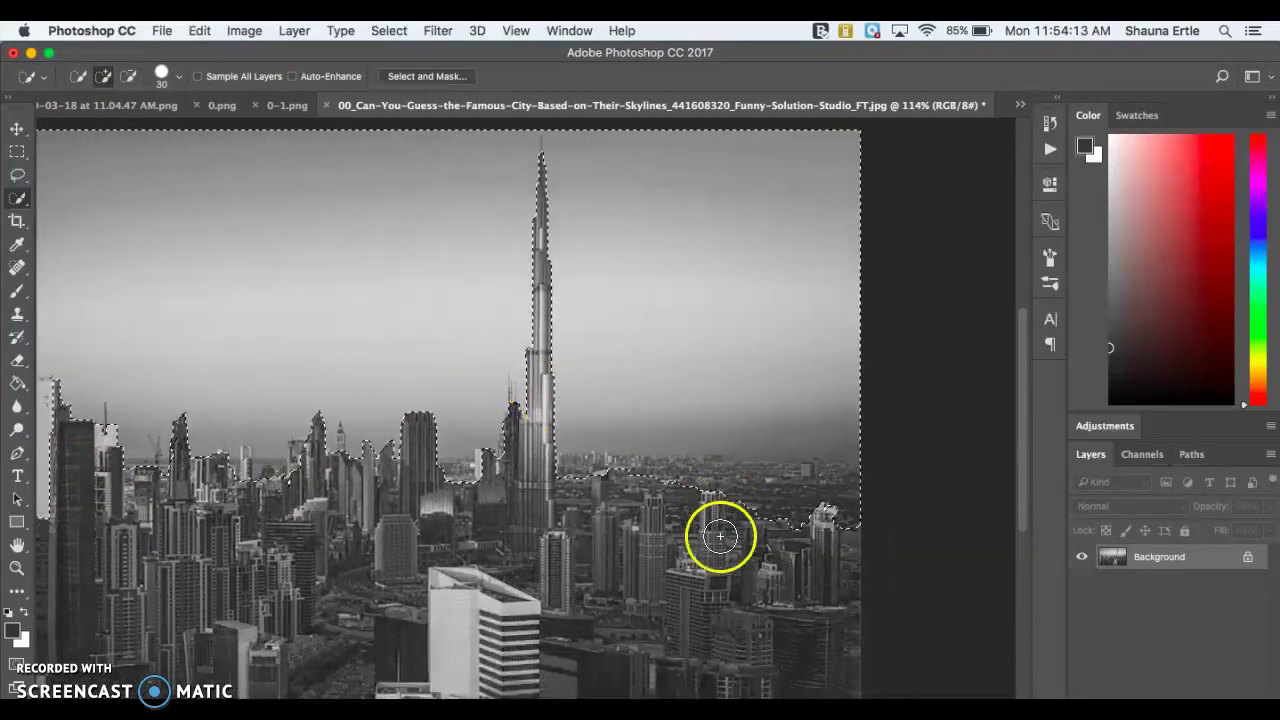
scroll(595, 472, "left", 5)
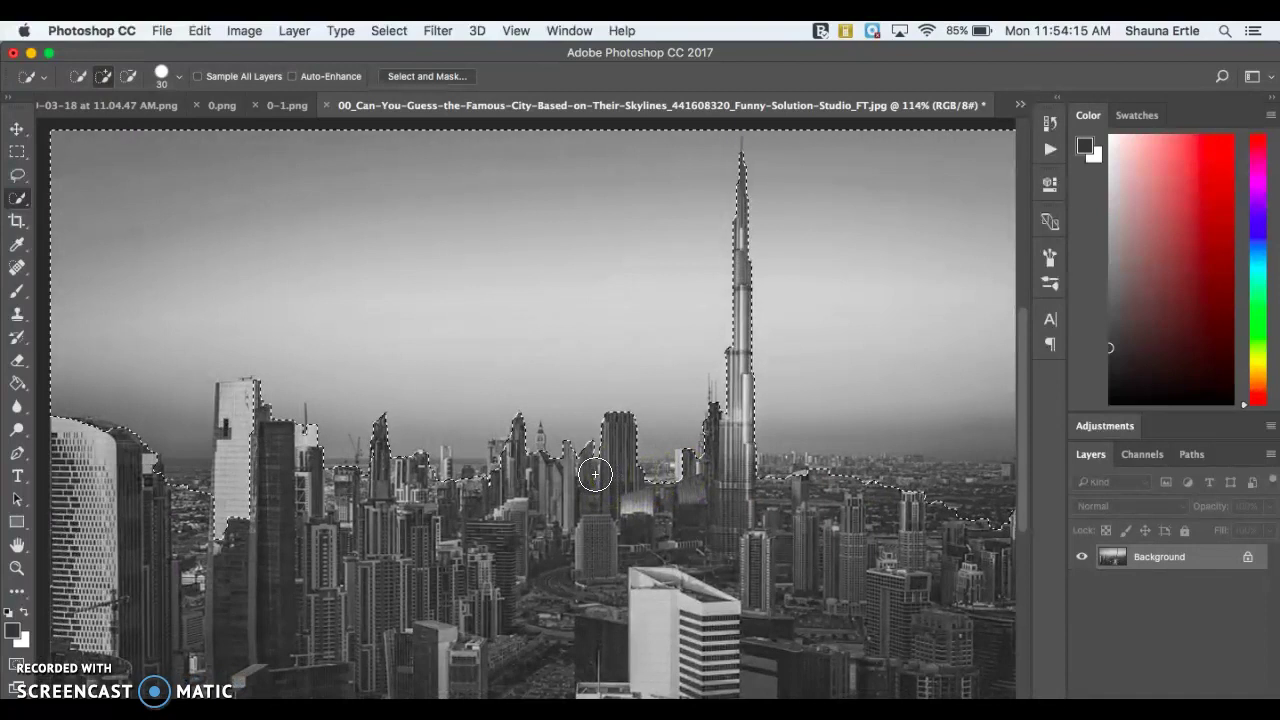
Subtract the distant buildings and land along the horizon from the sky selection with the Quick Selection tool.
left_click(126, 80)
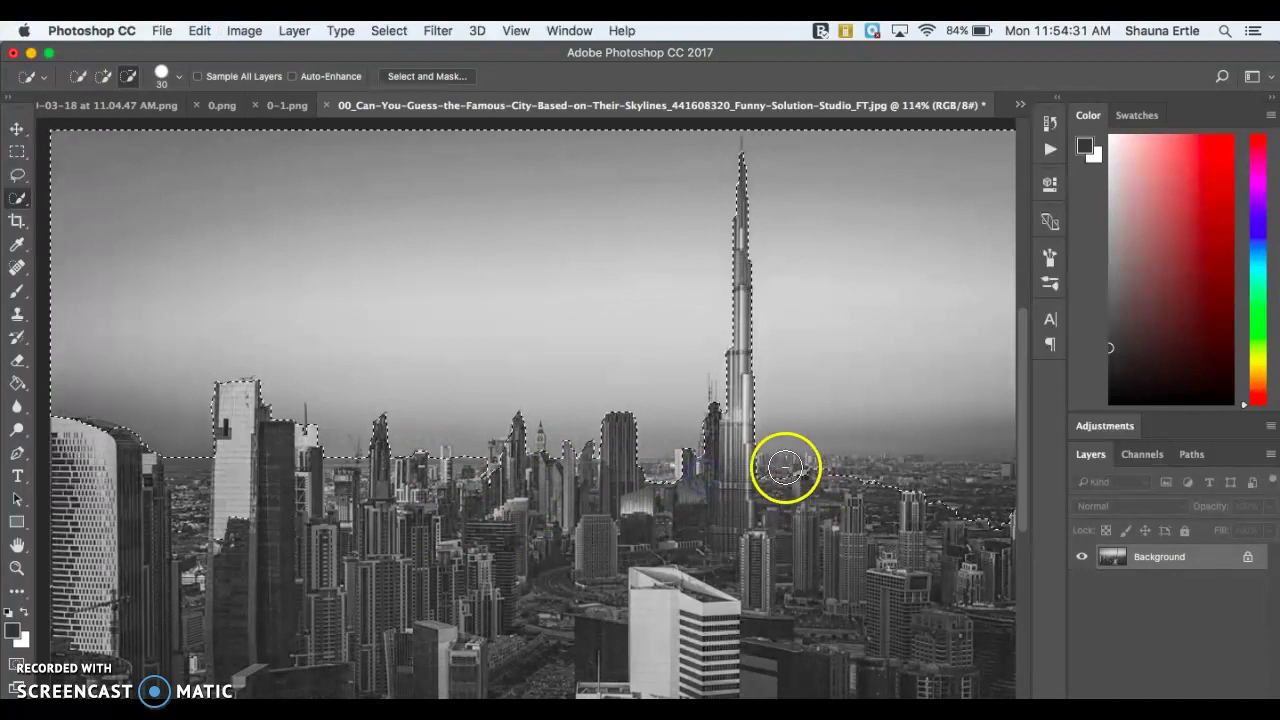
scroll(895, 476, "right", 5)
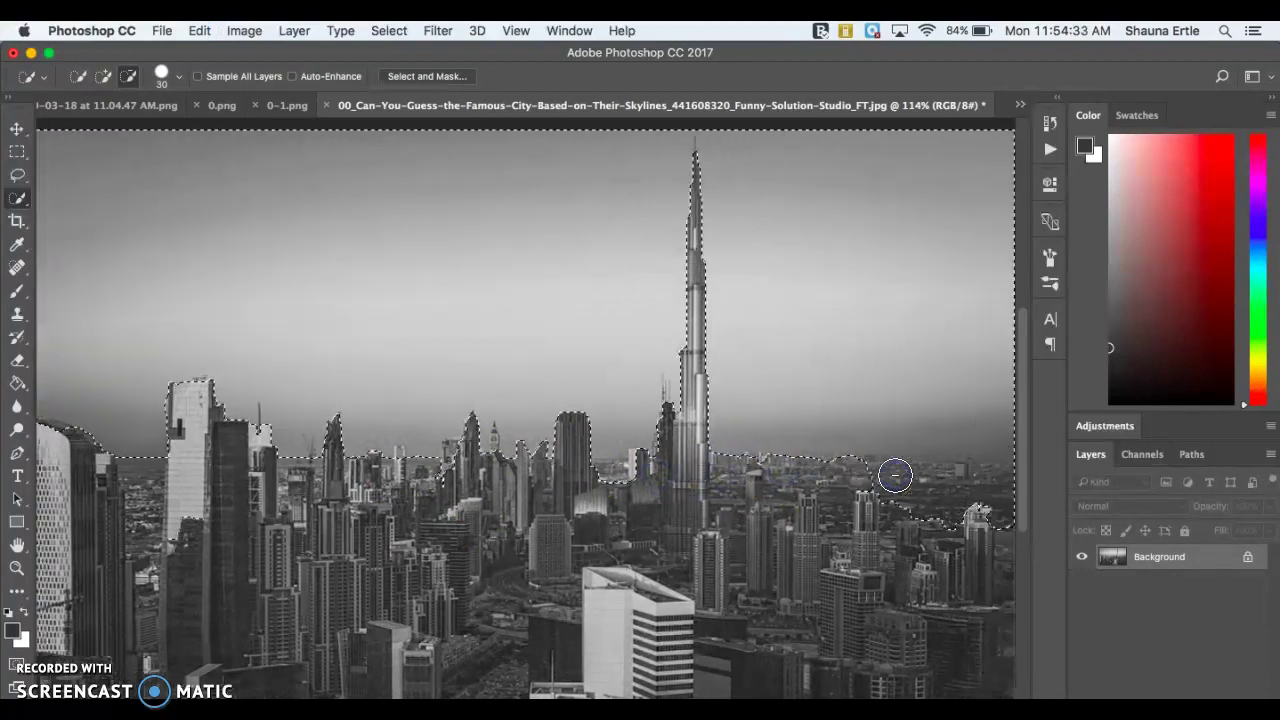
left_click(808, 508, "alt")
mouse_move(852, 505)
left_mouse_down()
mouse_move(891, 509)
mouse_move(908, 543)
mouse_move(889, 528)
left_mouse_up()
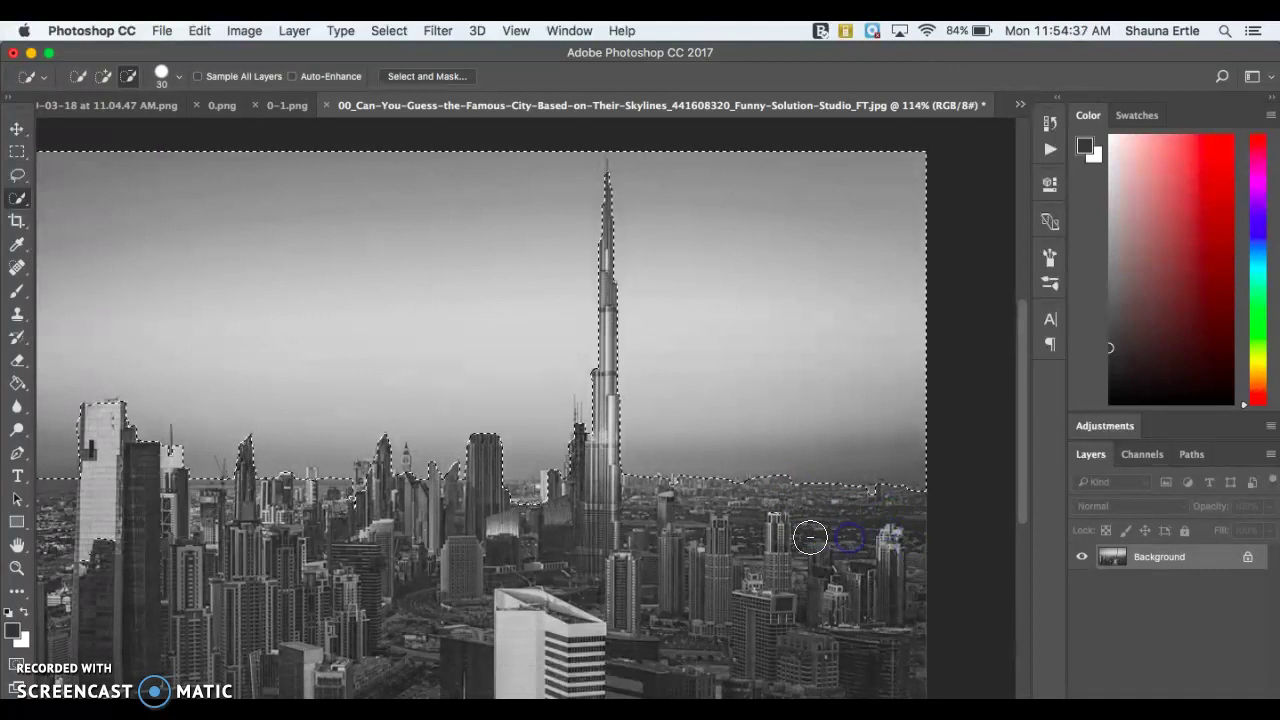
scroll(806, 534, "down", 4)
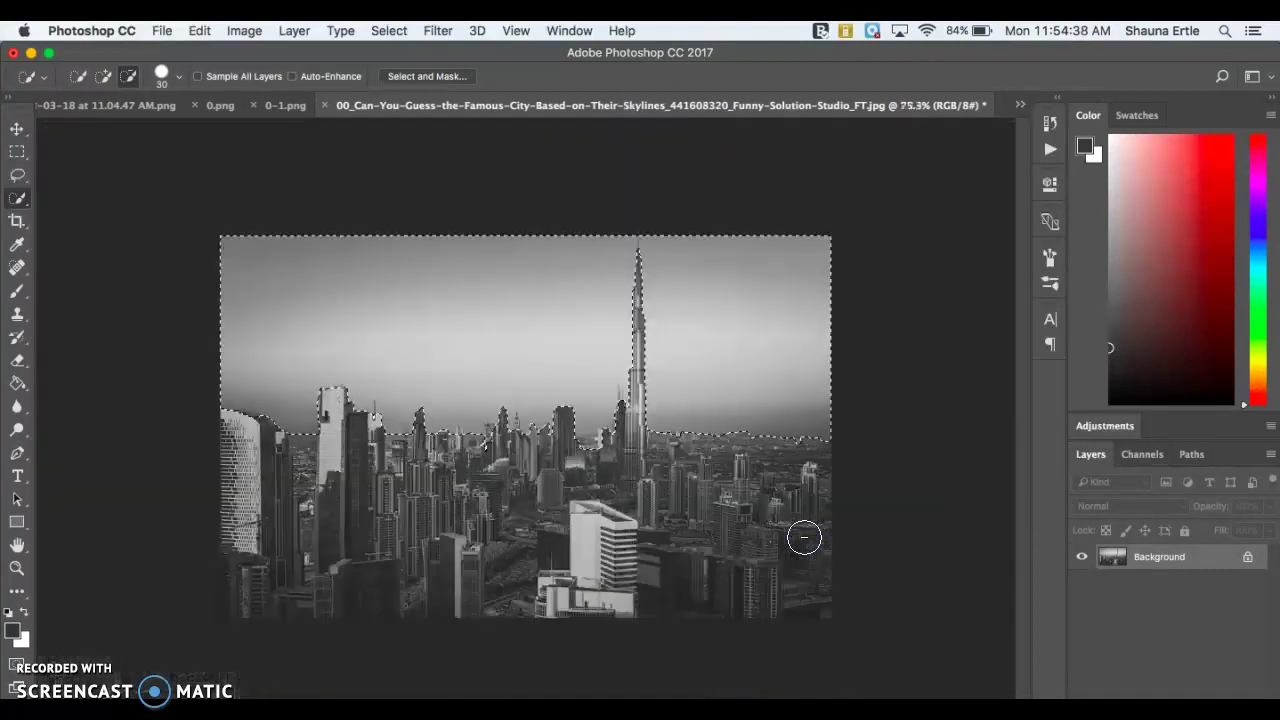
Unlock the Background layer, try deleting the selected sky, and restore the sky with its selection.
left_click(1247, 556)
key("Delete")
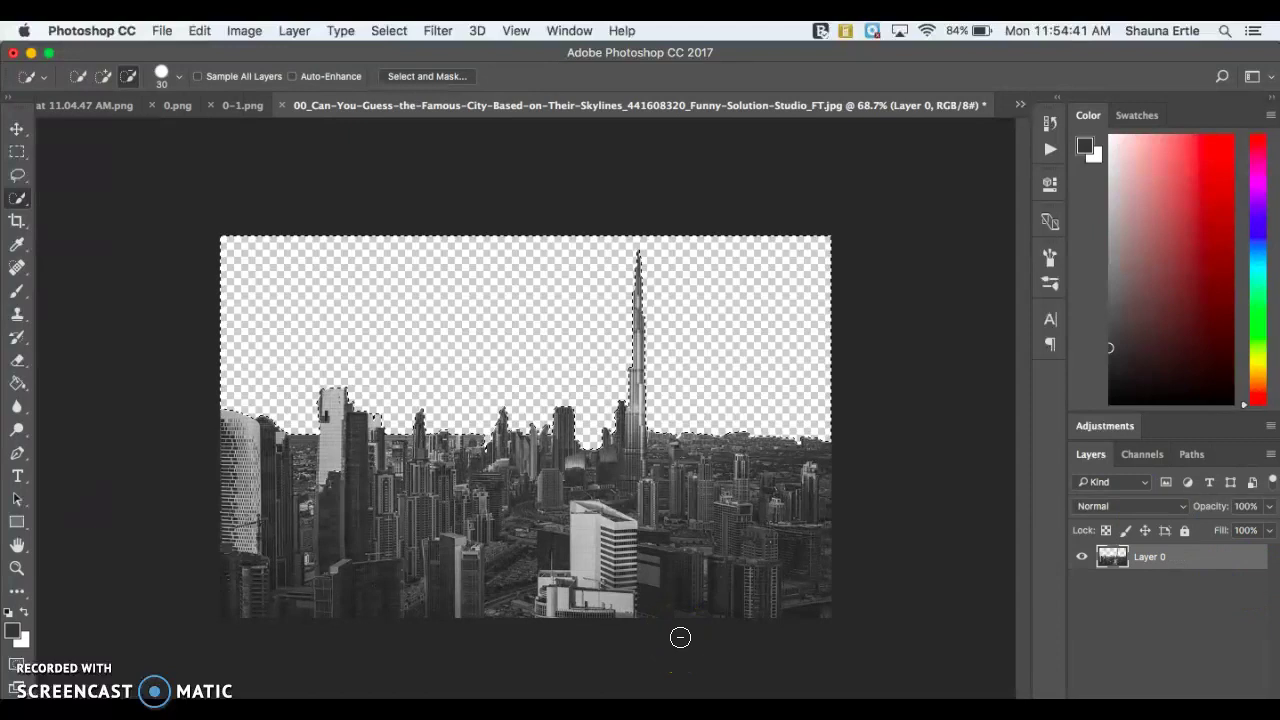
key("super+d")
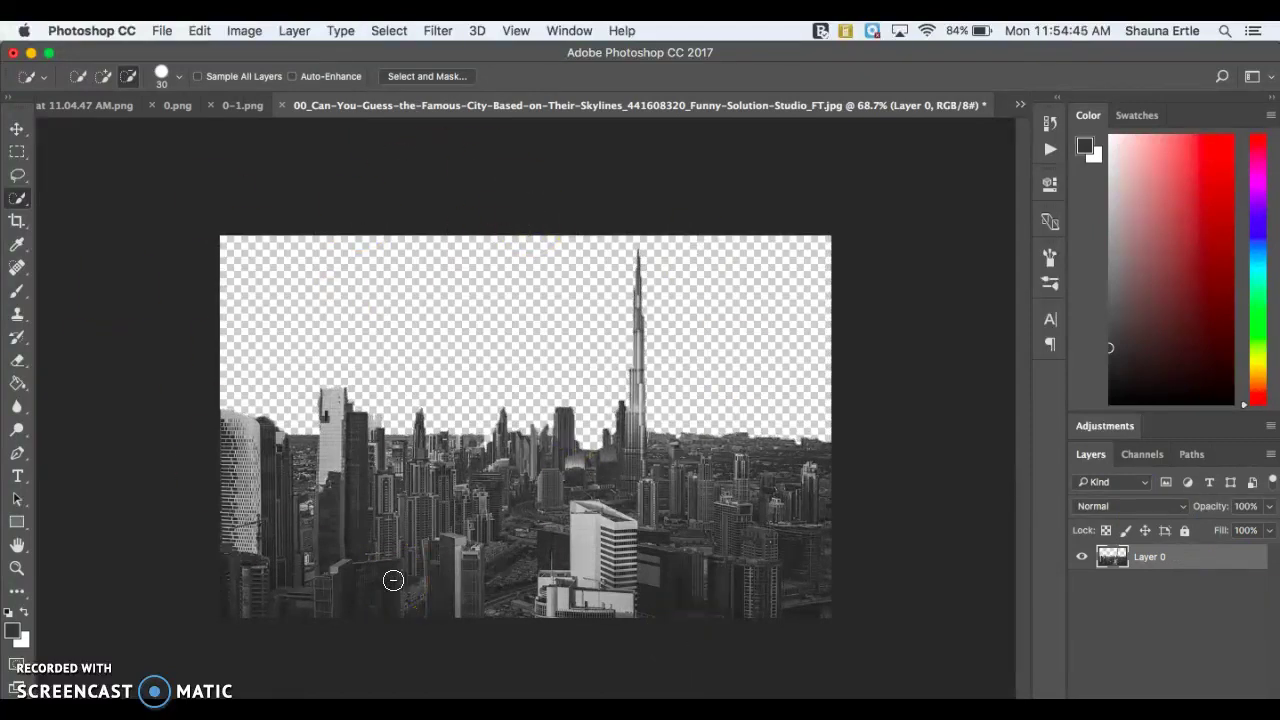
key("super+shift+d")
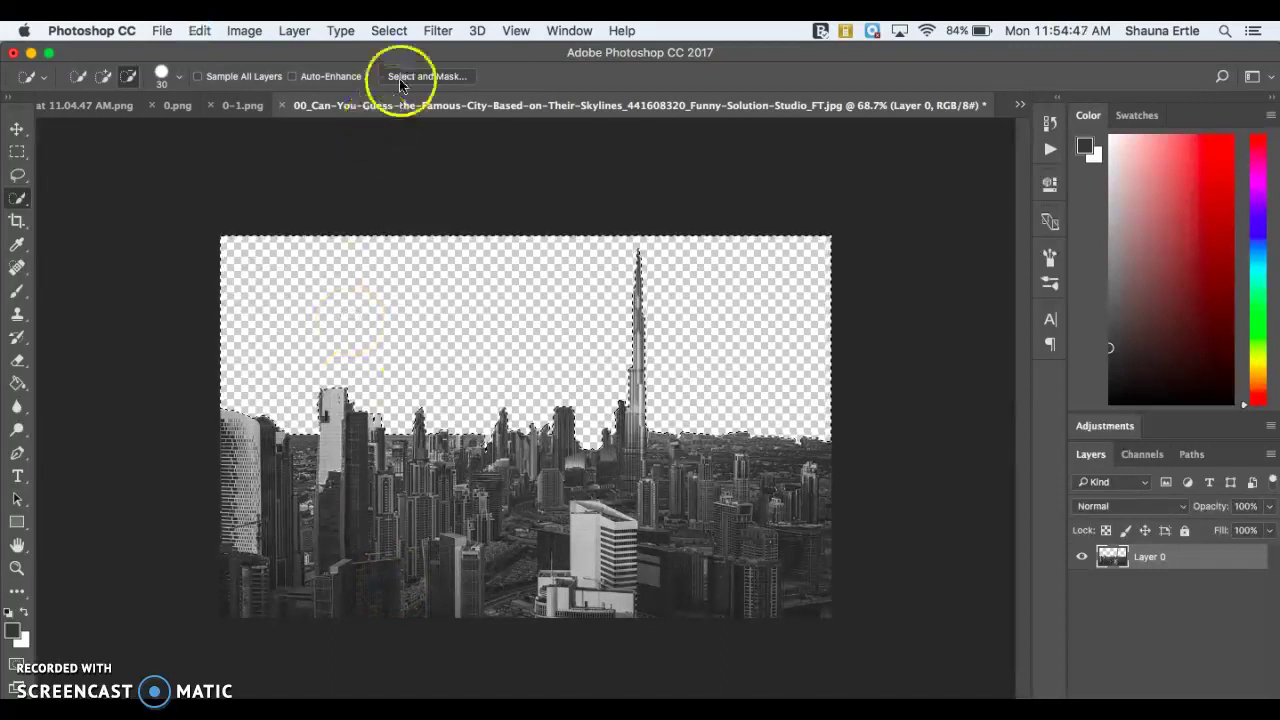
key("super+z")
Open Select and Mask for the sky selection and set its view mode to Overlay.
left_click(440, 77)
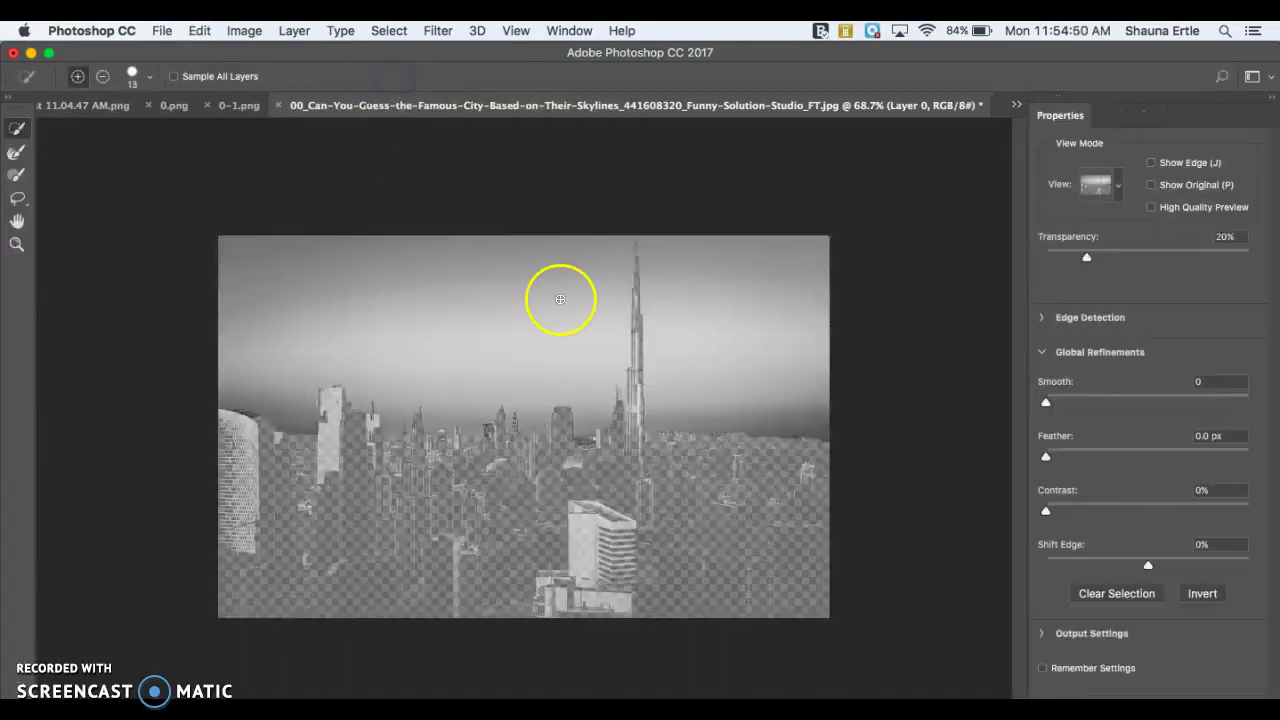
left_click(1118, 180)
left_click(1068, 298)
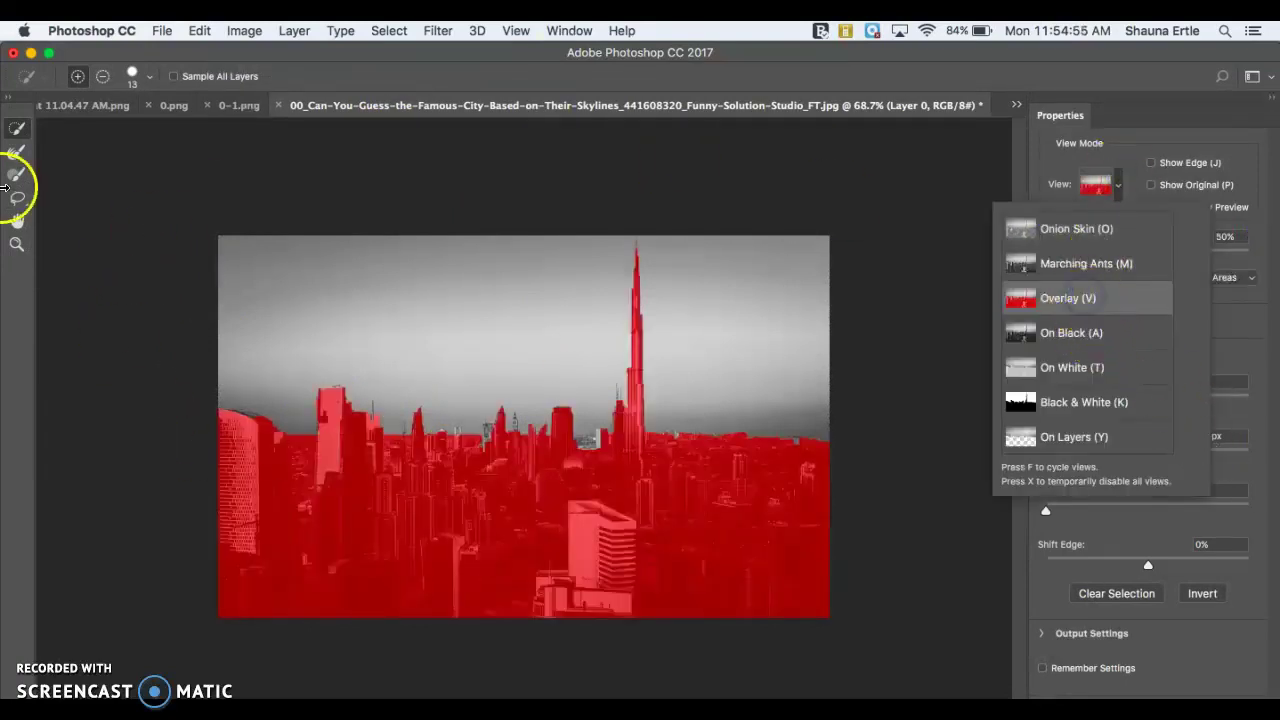
Refine the selection edge along the rooftops, the tall tower and the horizon with the Refine Edge Brush.
left_click(16, 152)
mouse_move(322, 471)
left_mouse_down()
mouse_move(306, 434)
mouse_move(276, 436)
left_mouse_up()
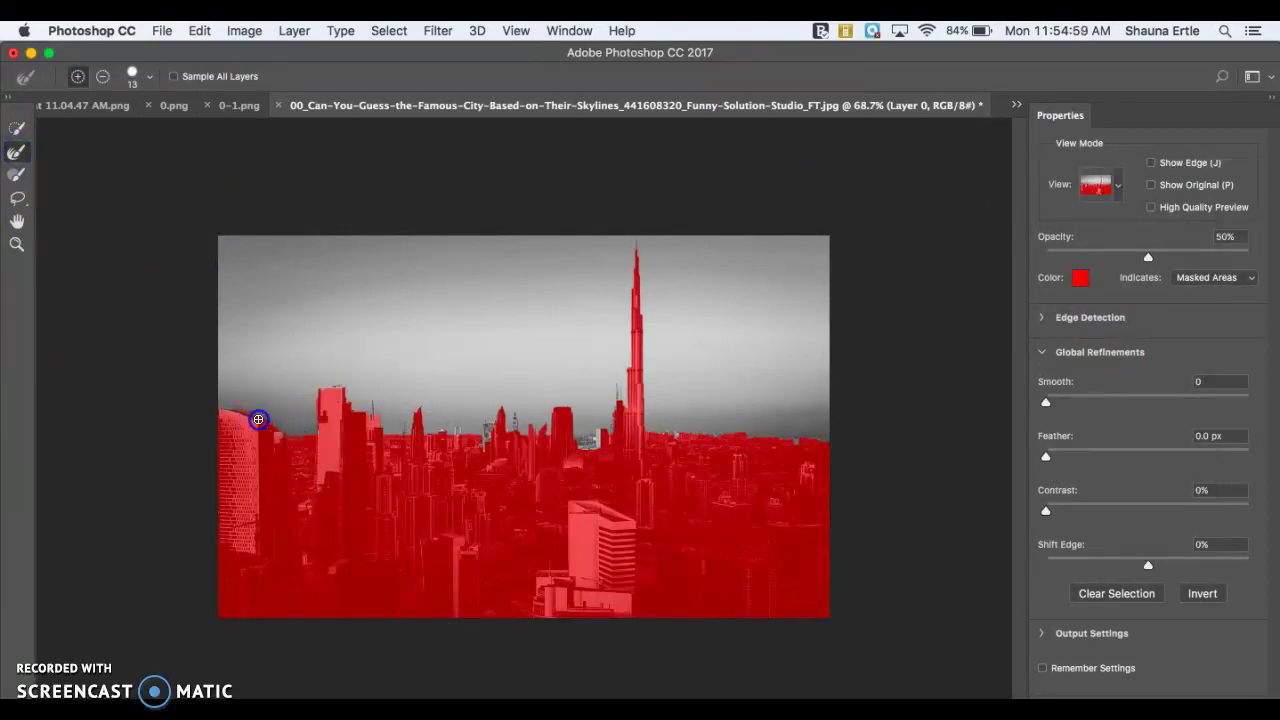
mouse_move(279, 436)
left_mouse_down()
mouse_move(344, 440)
mouse_move(368, 420)
left_mouse_up()
left_click_drag(452, 430, 487, 445)
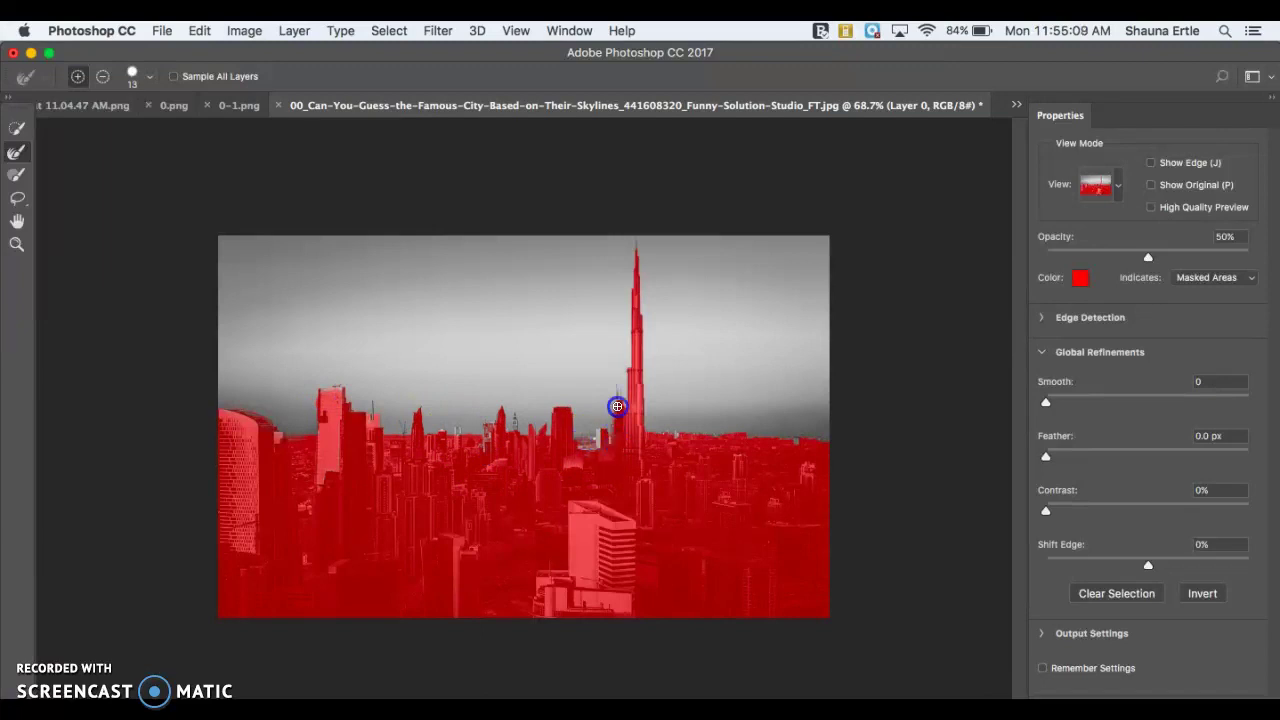
left_click_drag(634, 277, 634, 253)
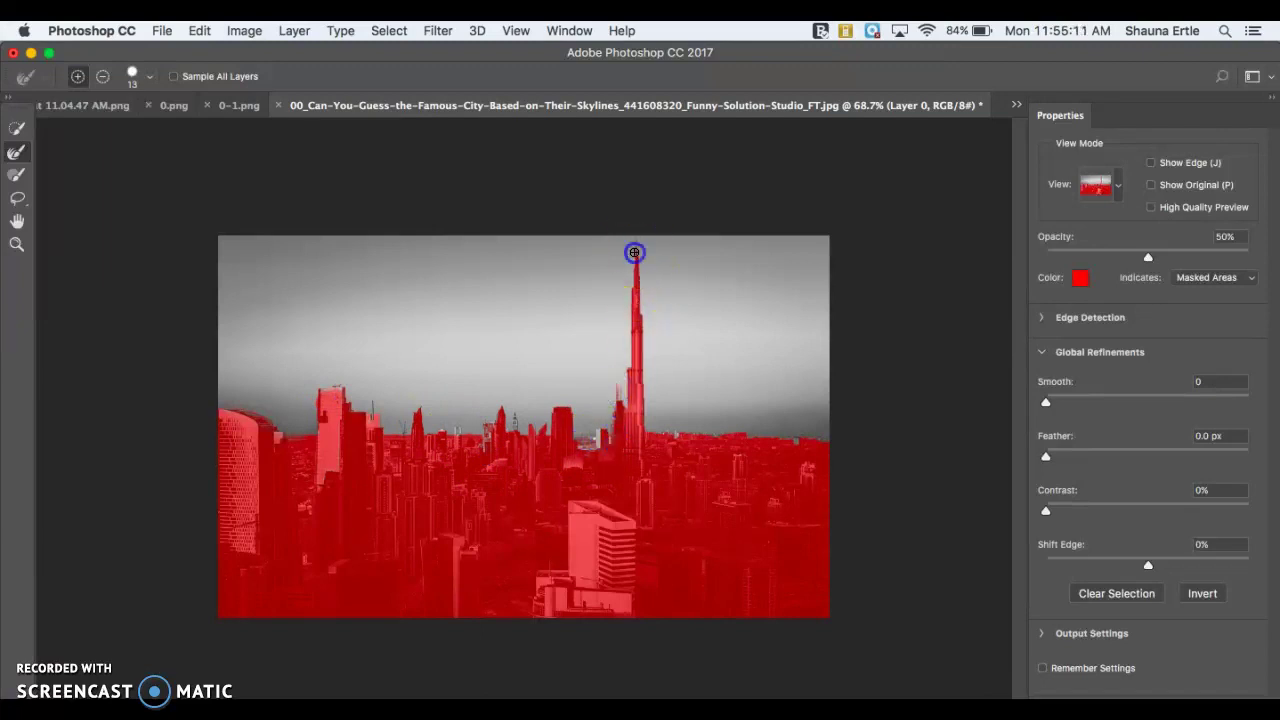
left_click(697, 443)
Apply the refined selection and delete the sky from the skyline layer.
left_click(1031, 551)
left_click(1132, 620)
key("Return")
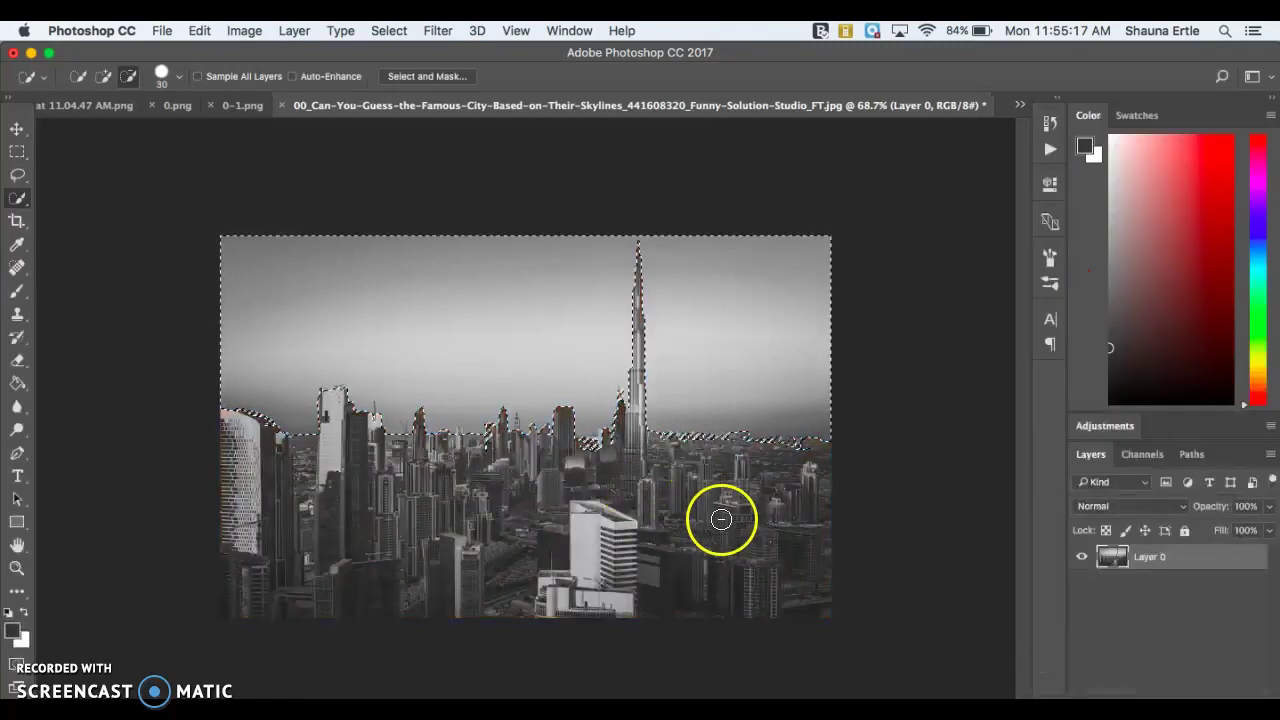
key("Delete")
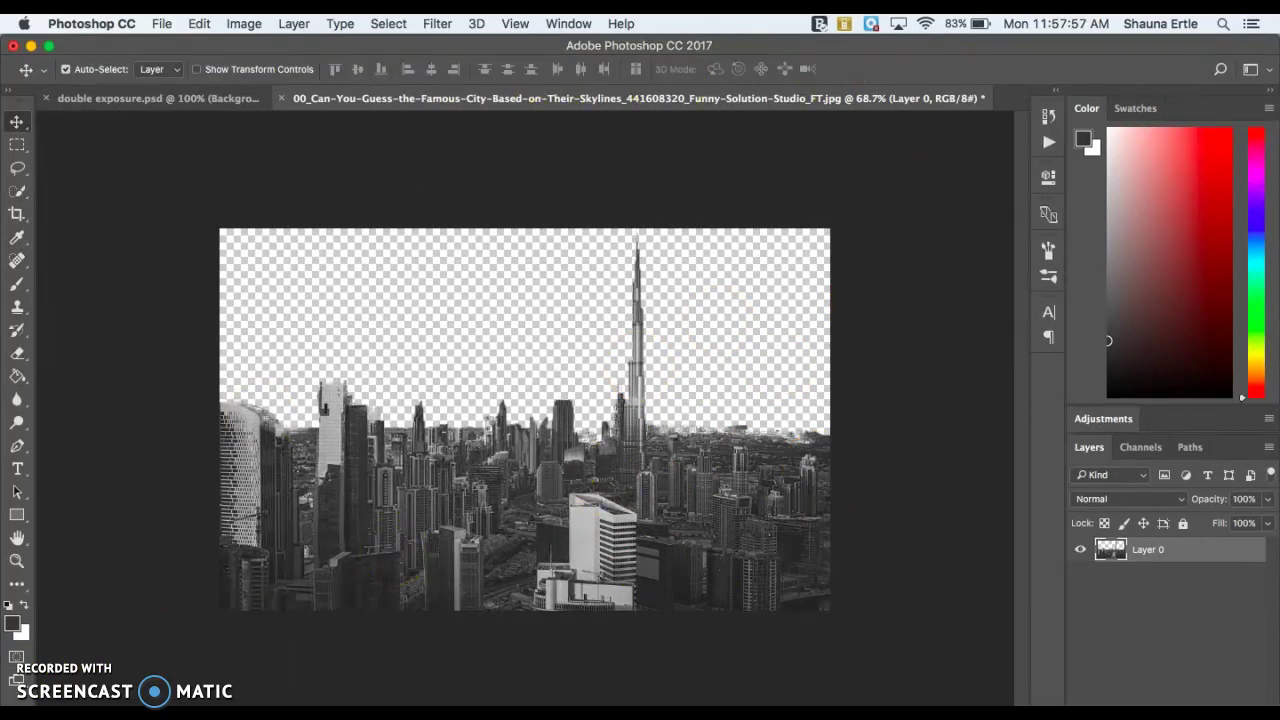
View the woman's portrait in double exposure.psd and return to the skyline document.
left_click(166, 100)
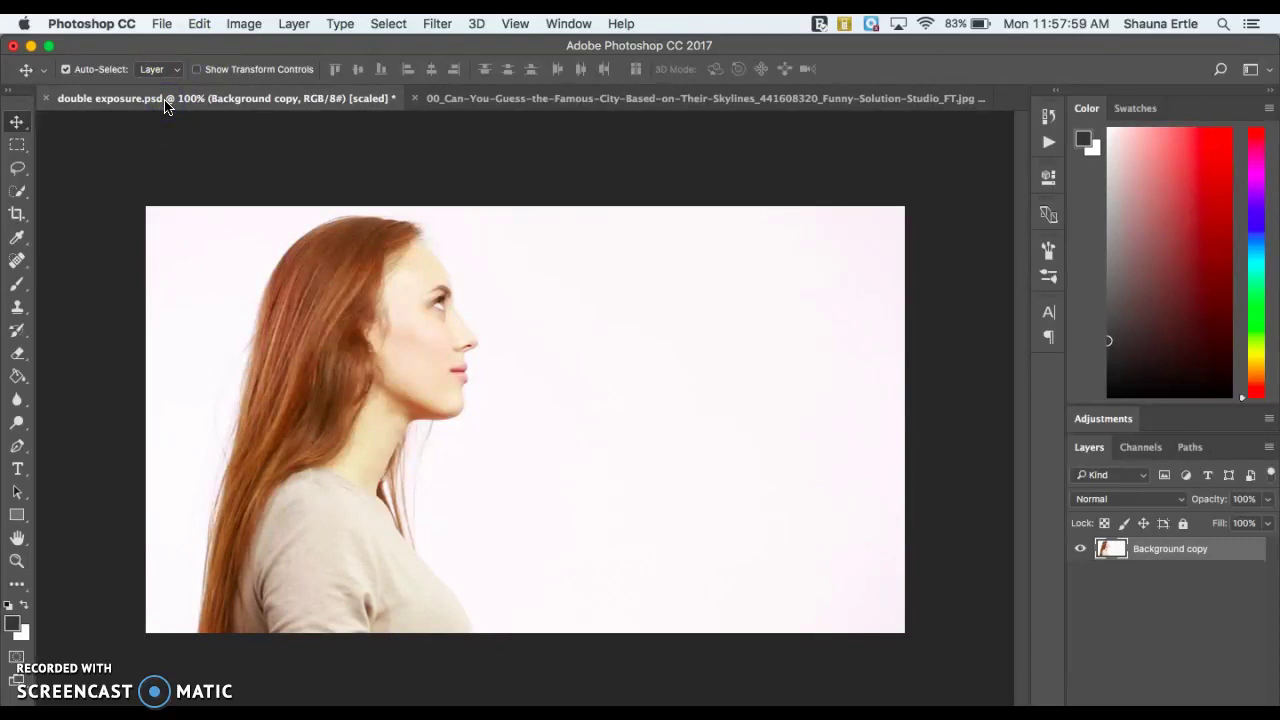
left_click(508, 99)
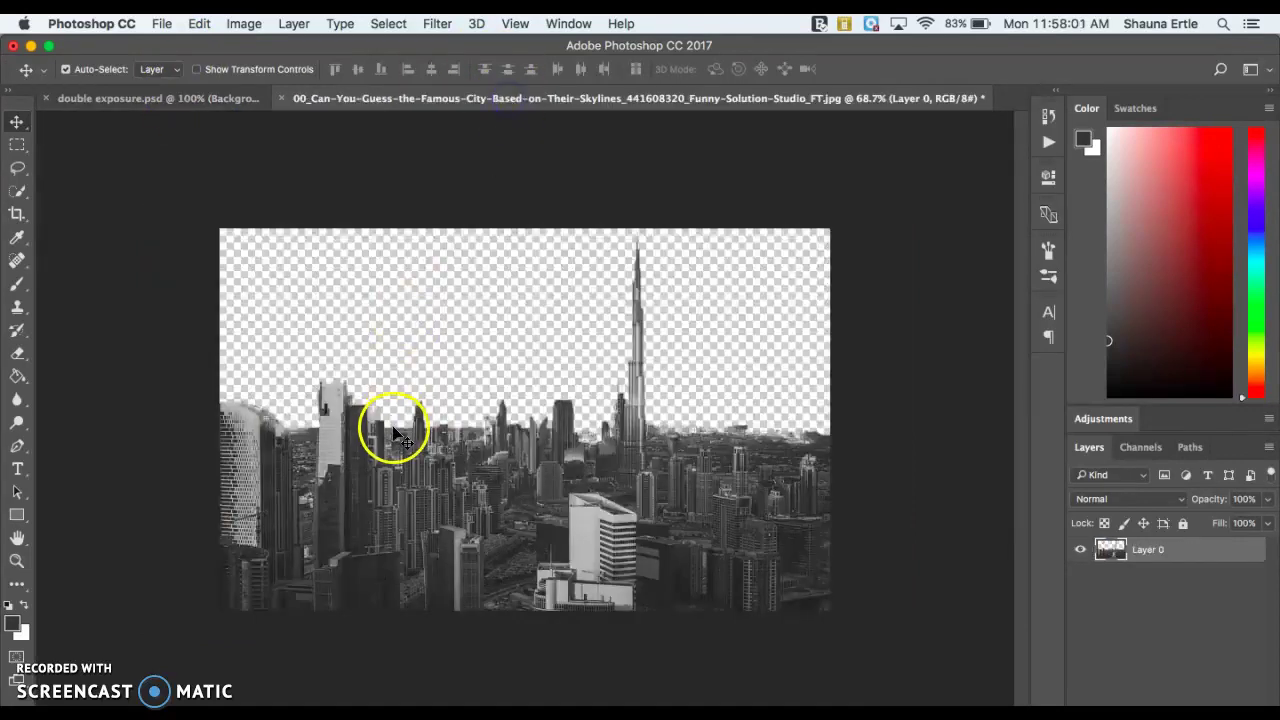
Copy the cut-out skyline into double exposure.psd and rotate it with Free Transform to about -89.5 degrees.
left_click_drag(406, 500, 437, 483)
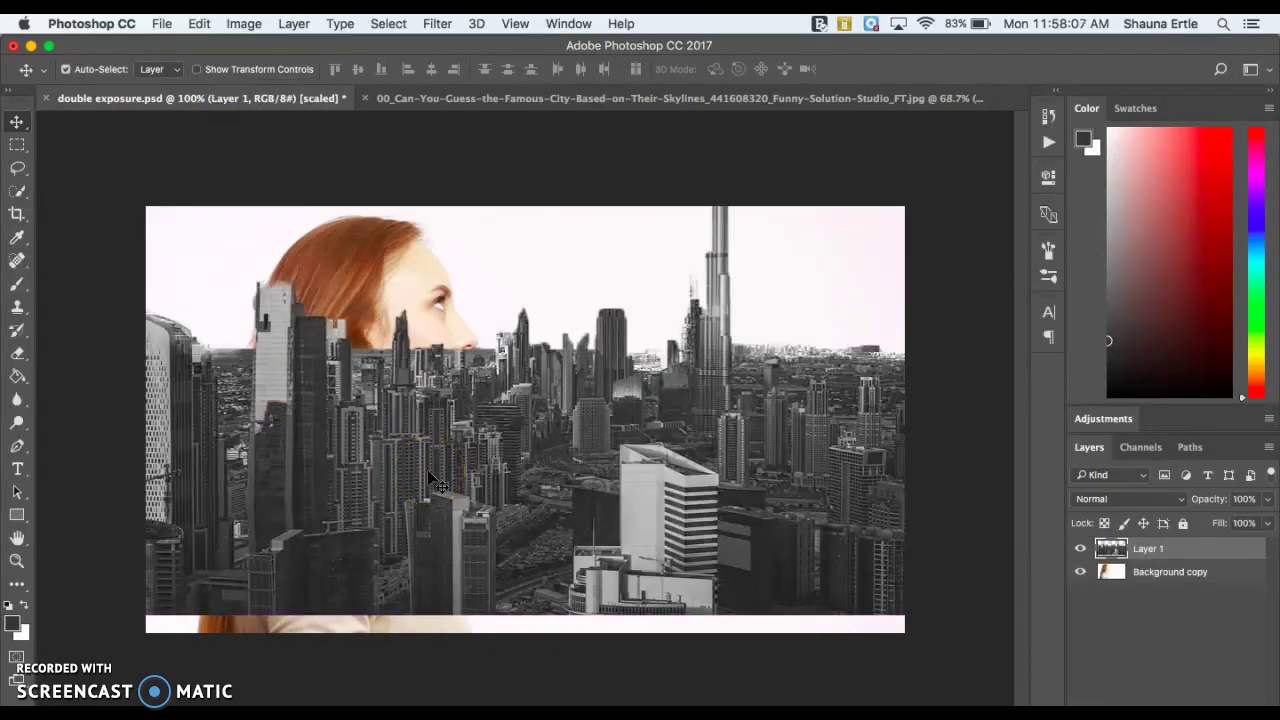
key("super+t")
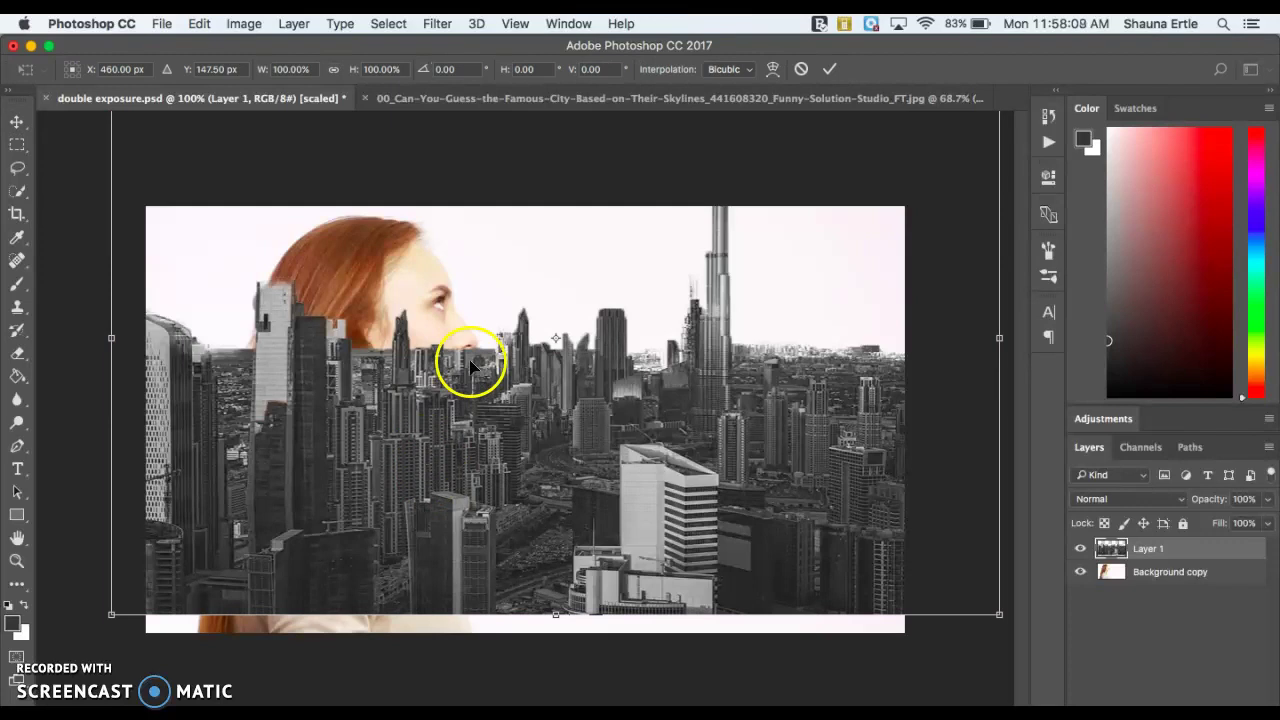
left_click_drag(614, 632, 675, 345)
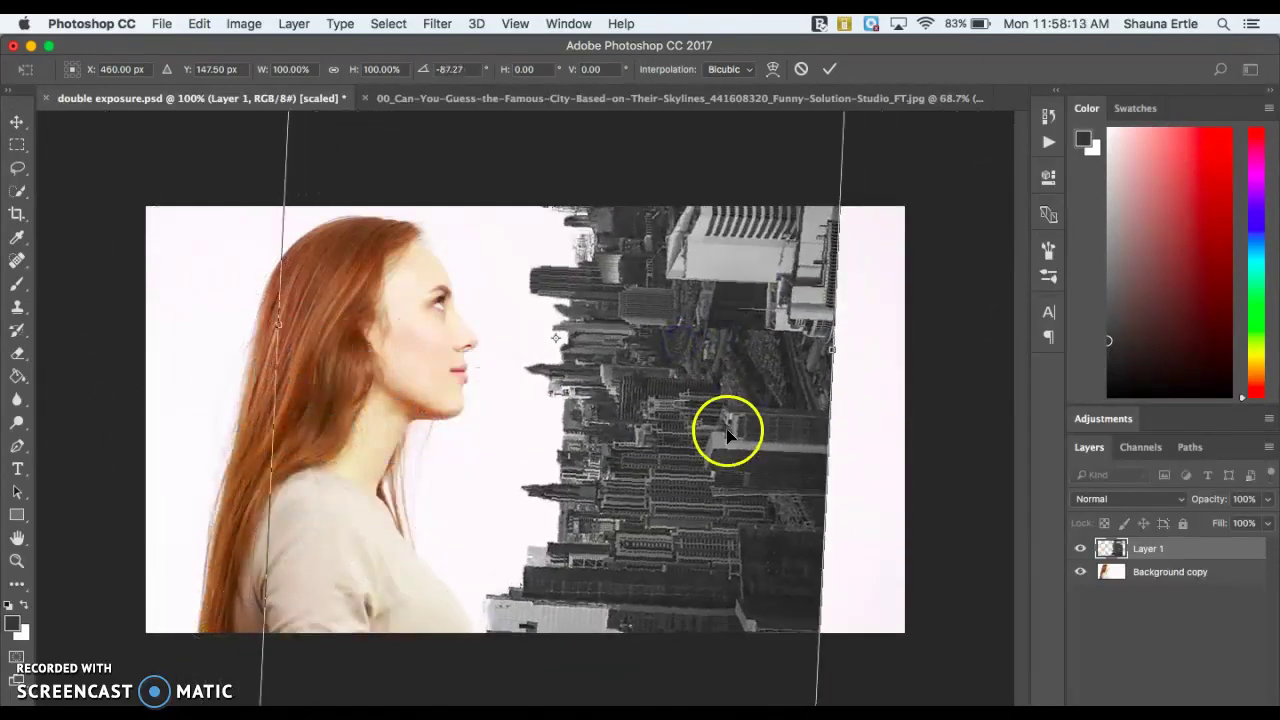
mouse_move(846, 342)
left_mouse_down()
mouse_move(852, 316)
mouse_move(851, 334)
left_mouse_up()
key("super+minus")
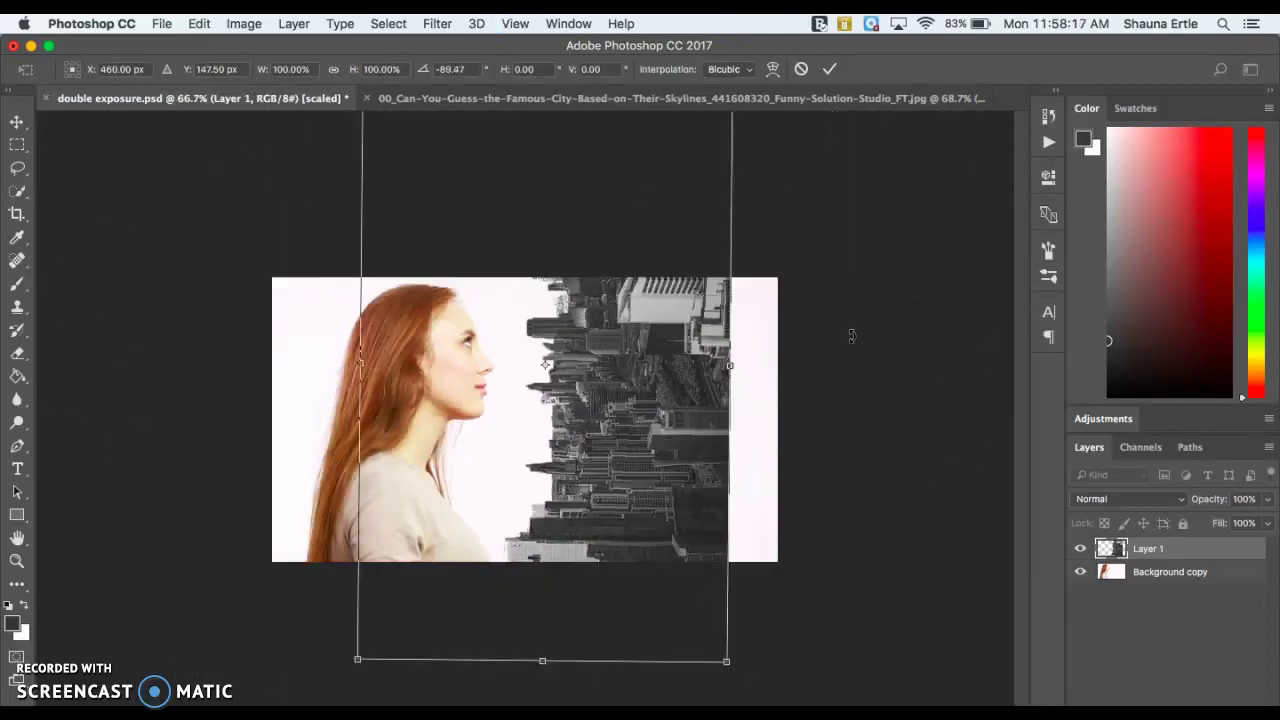
Position the rotated skyline over the woman's hair and shoulders, with the towers pointing away from her face, and apply the transform.
key("super+minus")
left_click_drag(683, 157, 562, 347)
left_click_drag(521, 390, 408, 364)
left_click_drag(438, 324, 488, 295)
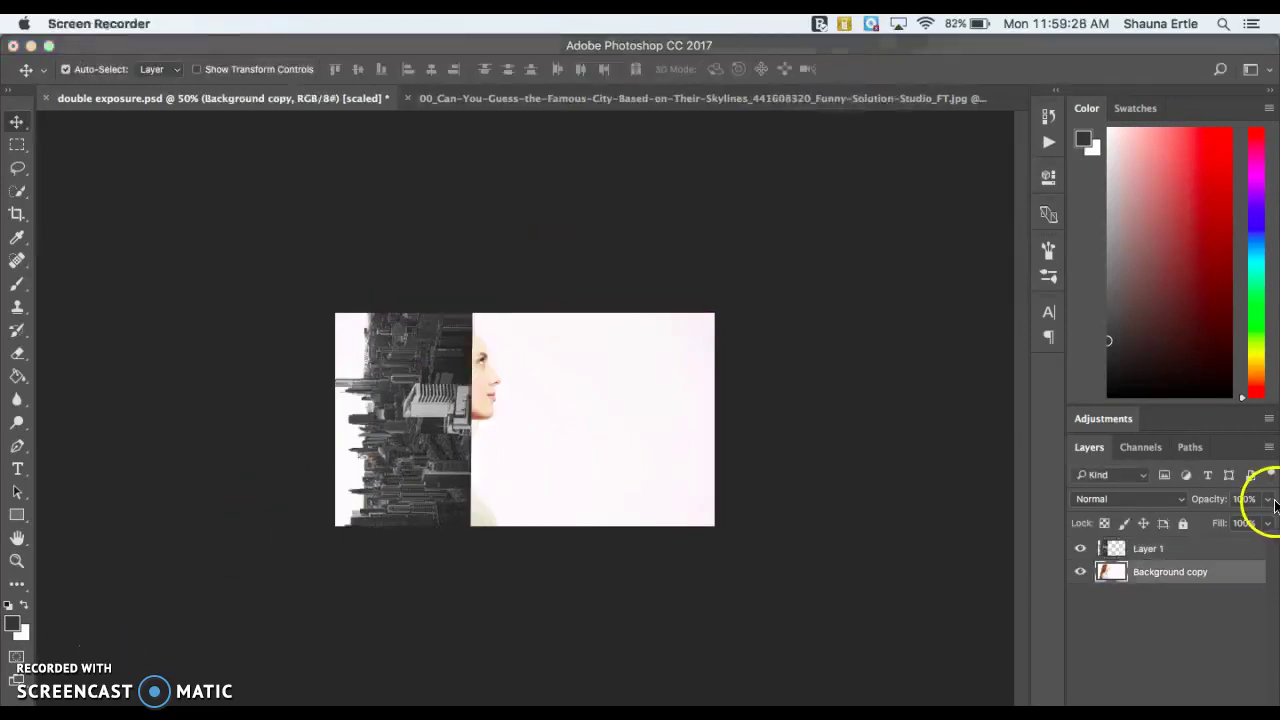
Check the skyline's placement over the portrait by lowering Layer 1's opacity to 51%, and restore it to 100%.
left_click(1268, 499)
left_click_drag(1268, 521, 1233, 524)
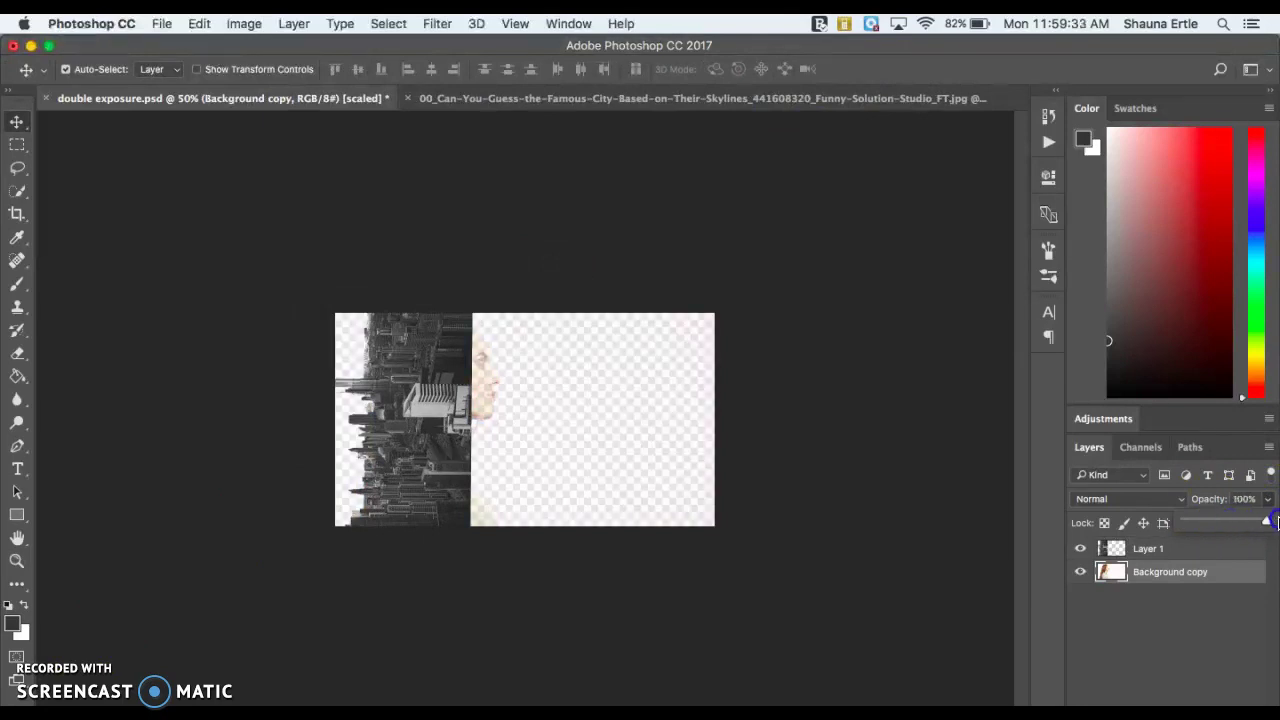
left_click(1203, 546)
left_click_drag(1268, 506, 1230, 525)
left_click(456, 423)
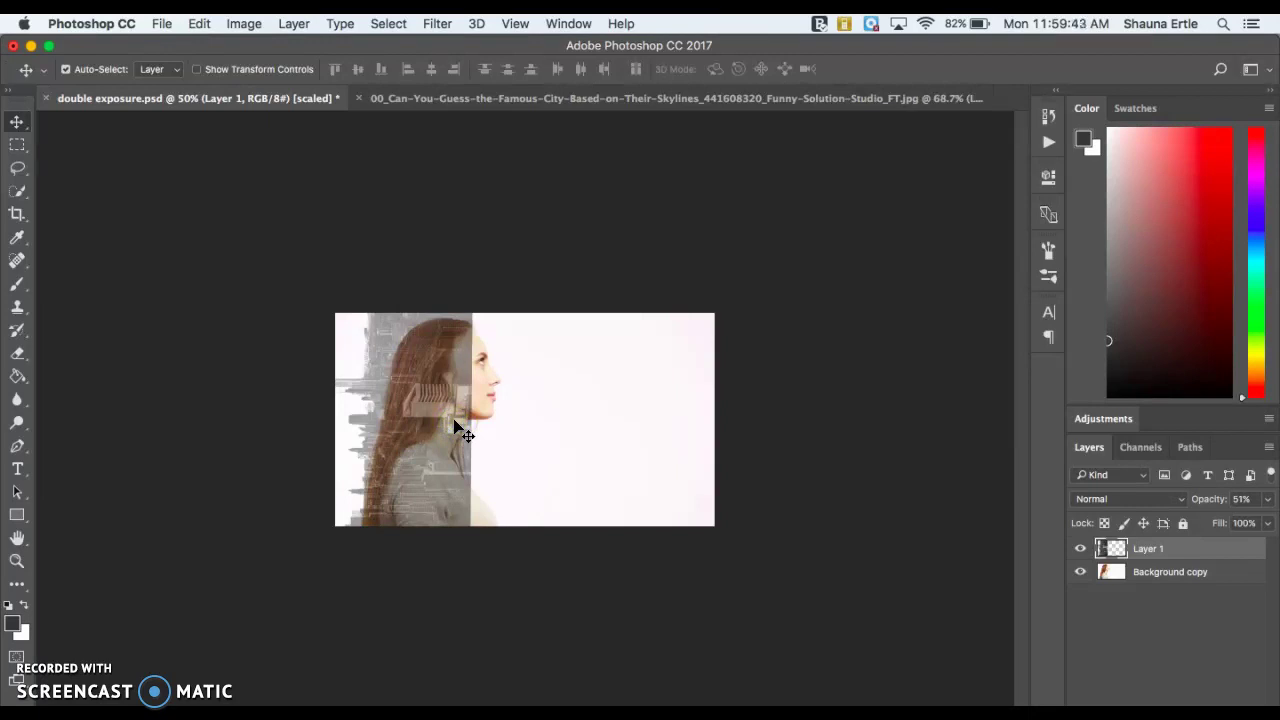
left_click(1265, 500)
left_click_drag(1229, 521, 1276, 521)
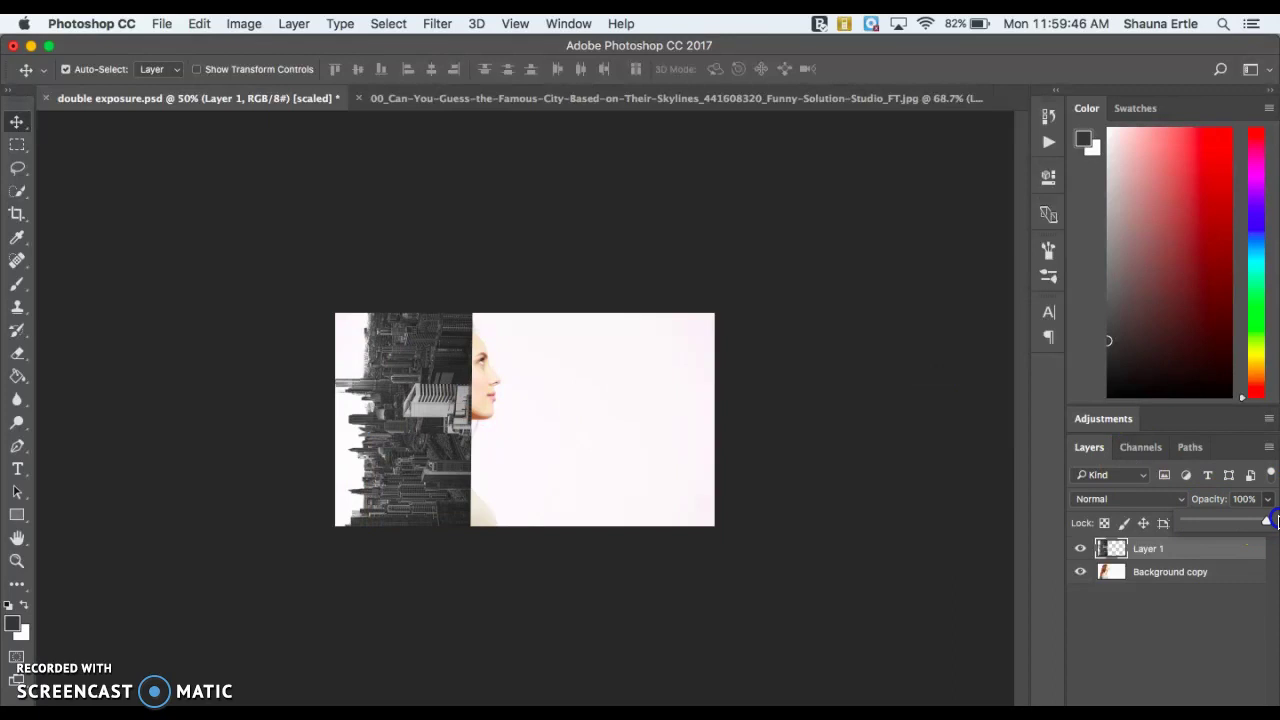
Convert the Background copy portrait layer to black and white with the Black and White adjustment, setting Blues to 17%.
left_click(1163, 576)
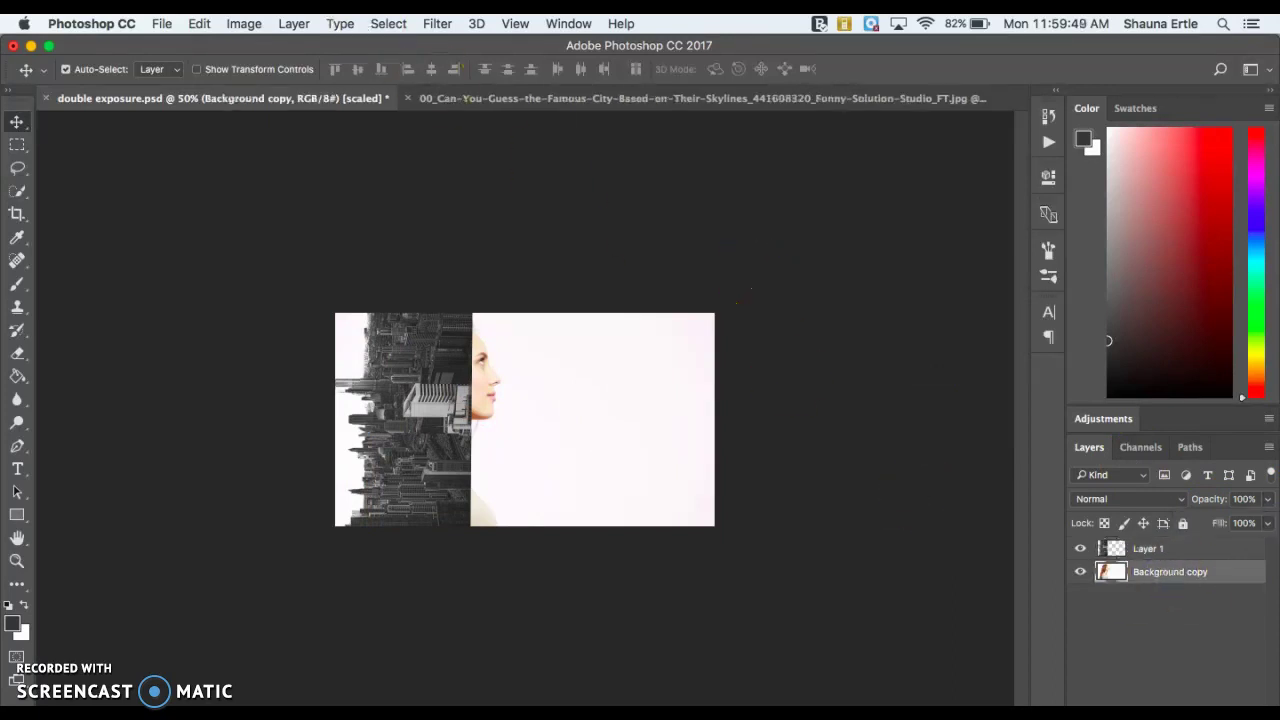
left_click(243, 23)
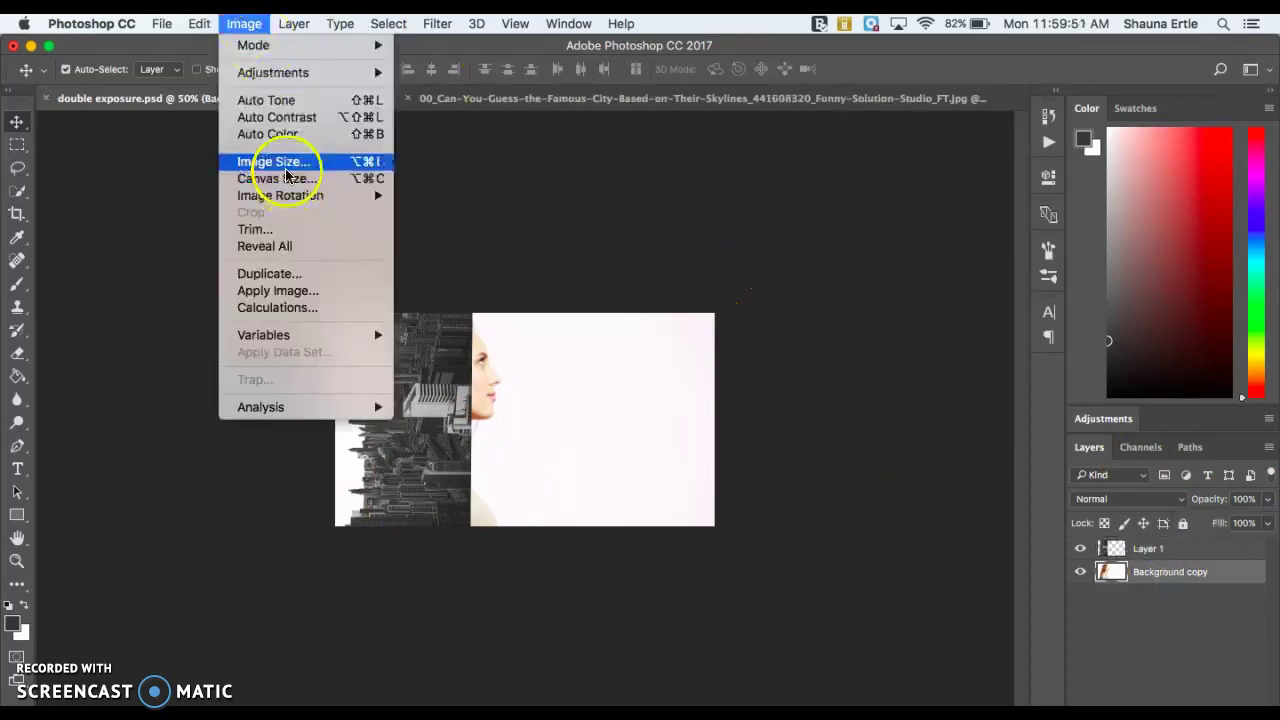
mouse_move(290, 72)
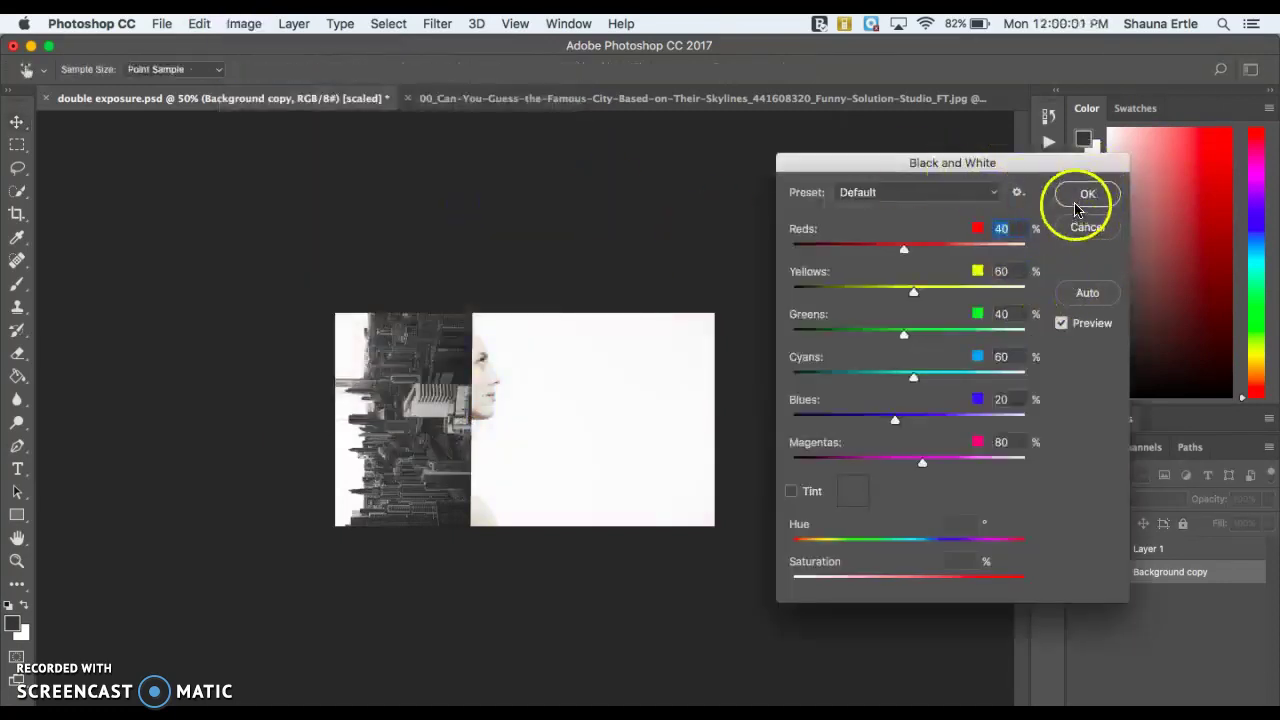
left_click_drag(894, 418, 895, 425)
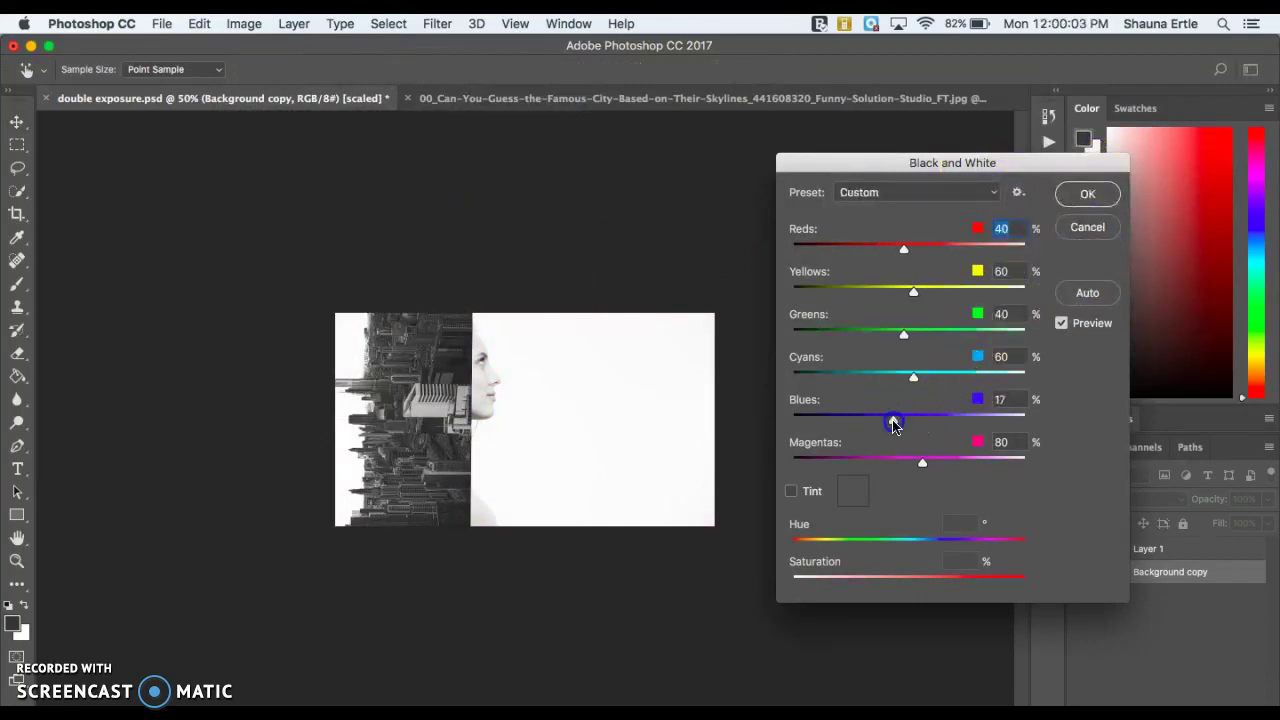
left_click(1088, 194)
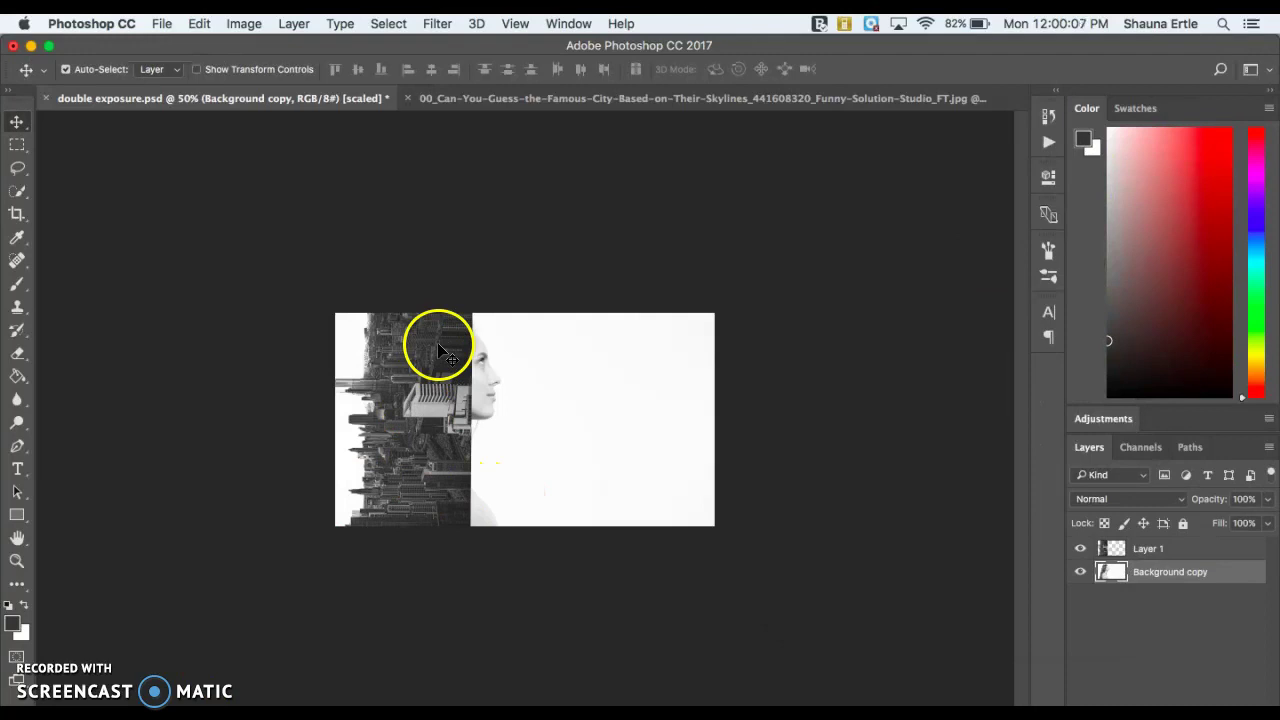
Add a black layer mask to the skyline layer and choose the Brush tool with white as the foreground colour.
left_click(1162, 550)
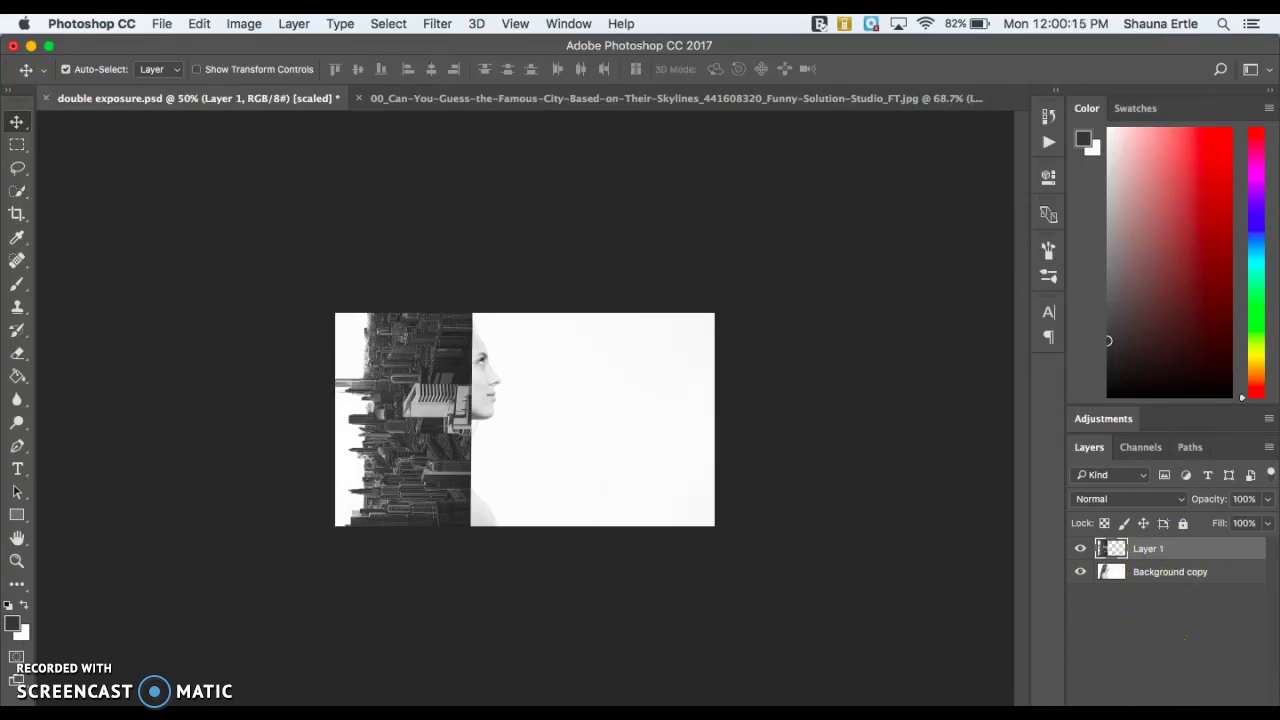
left_click(1160, 550)
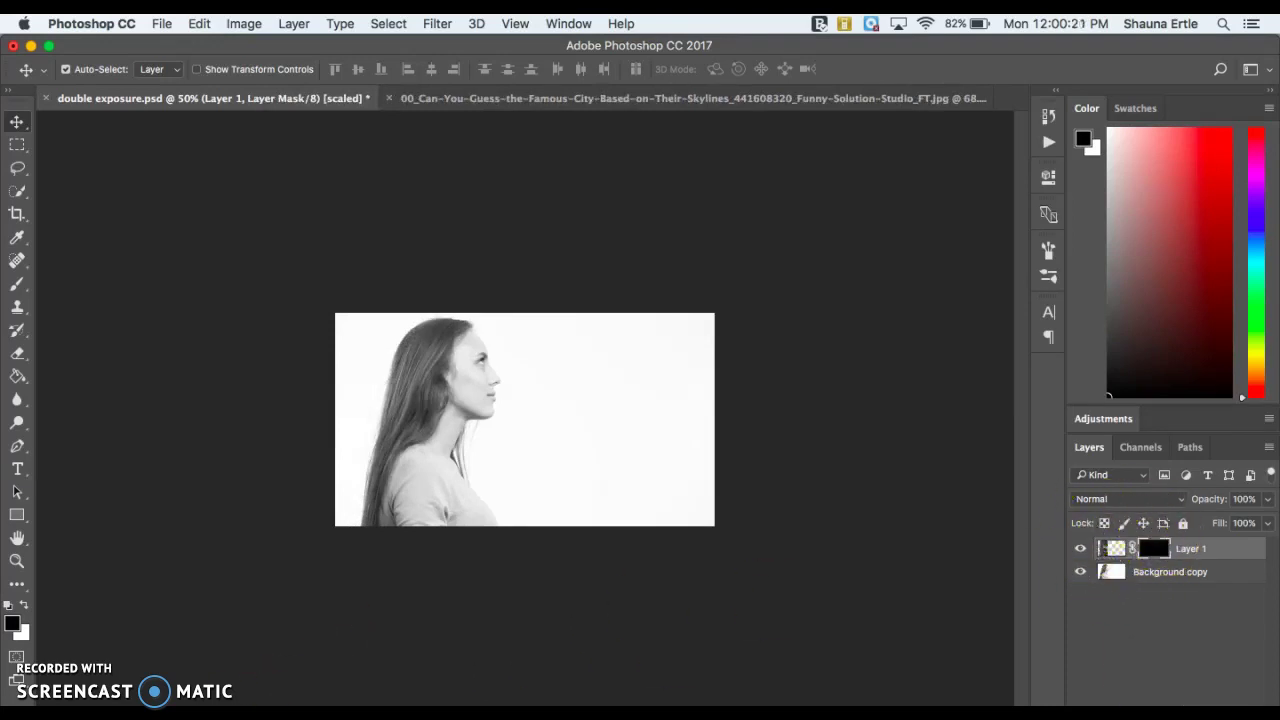
key("x")
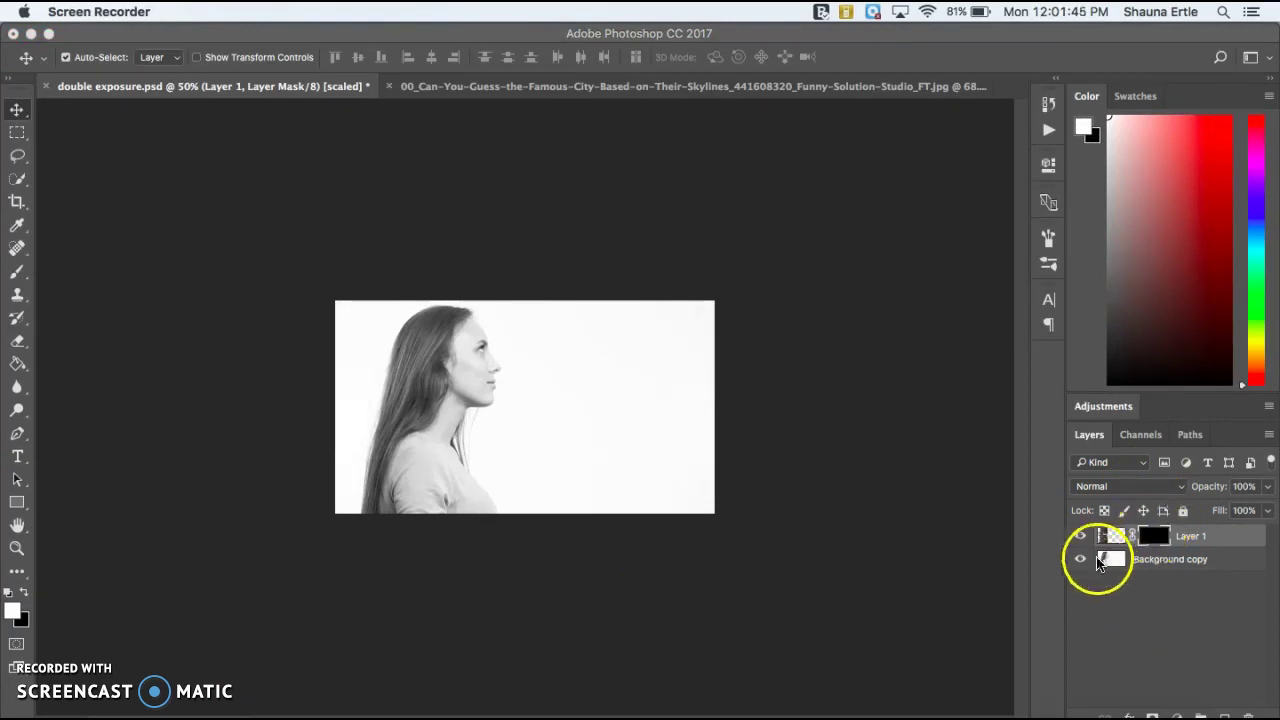
left_click(1150, 540)
left_click(1150, 540)
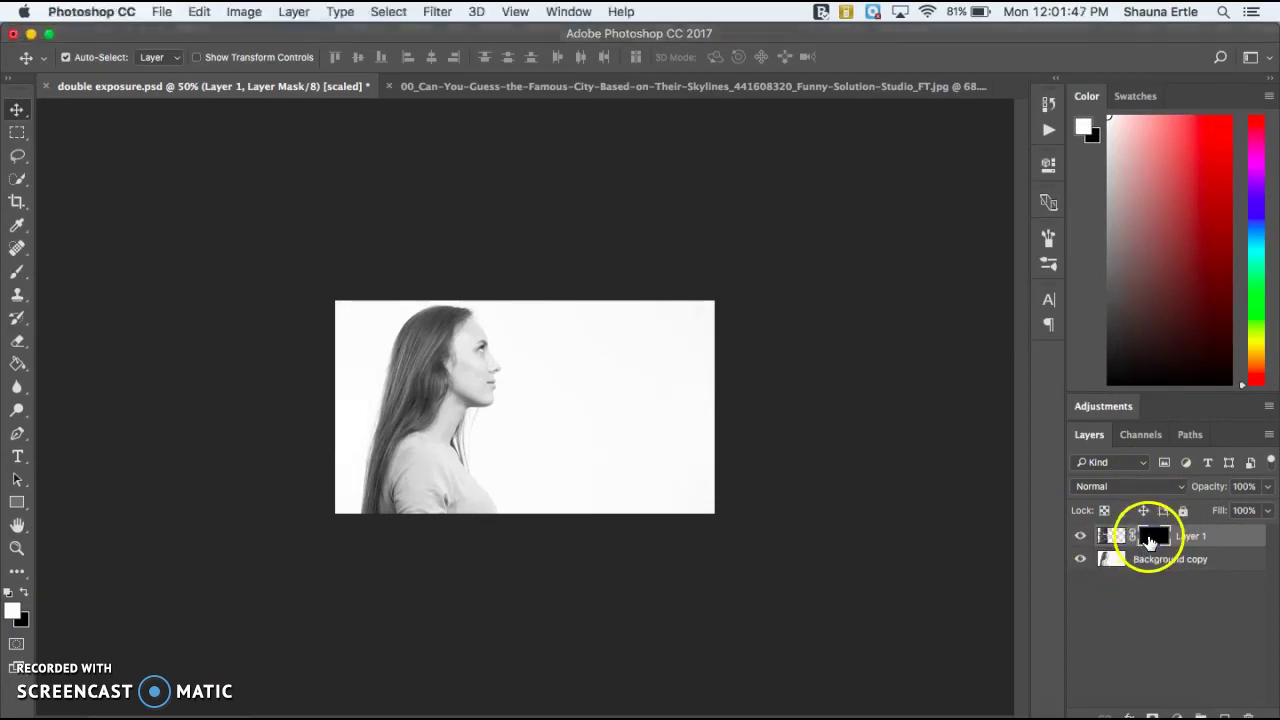
left_click(17, 271)
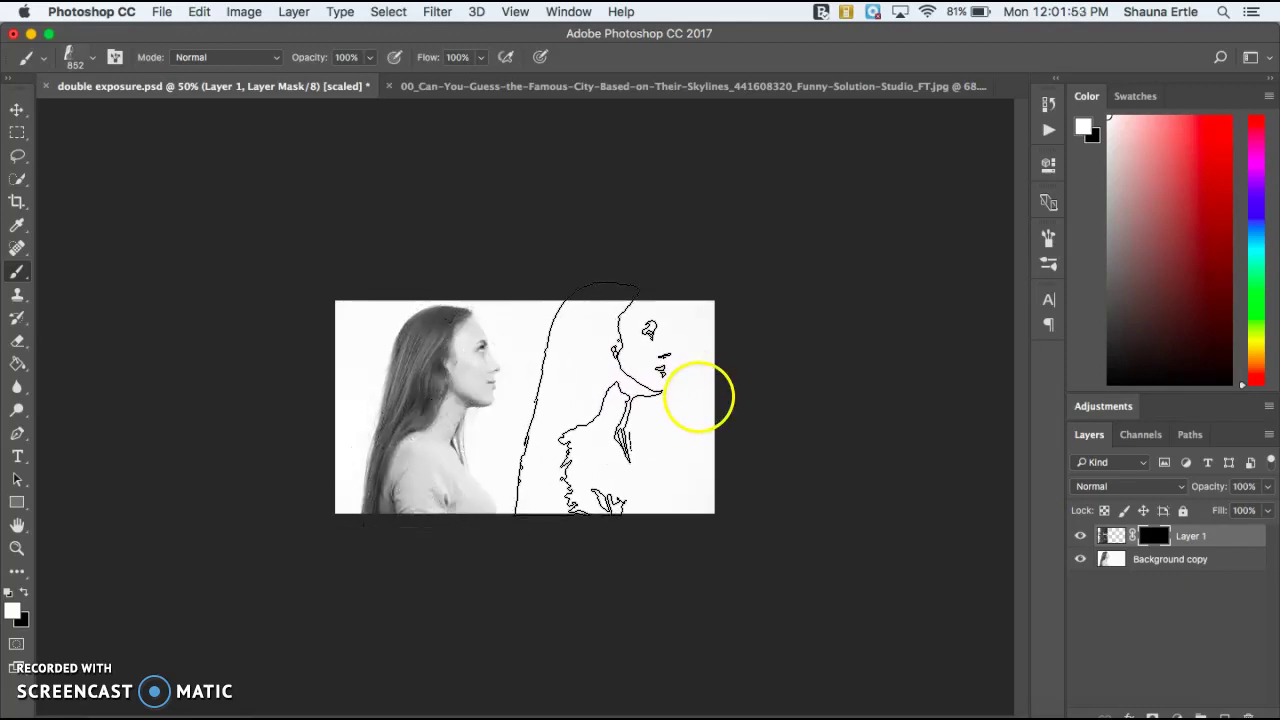
Toggle Layer 1's visibility off and on, and reselect its layer mask for painting in white.
left_click(1080, 538)
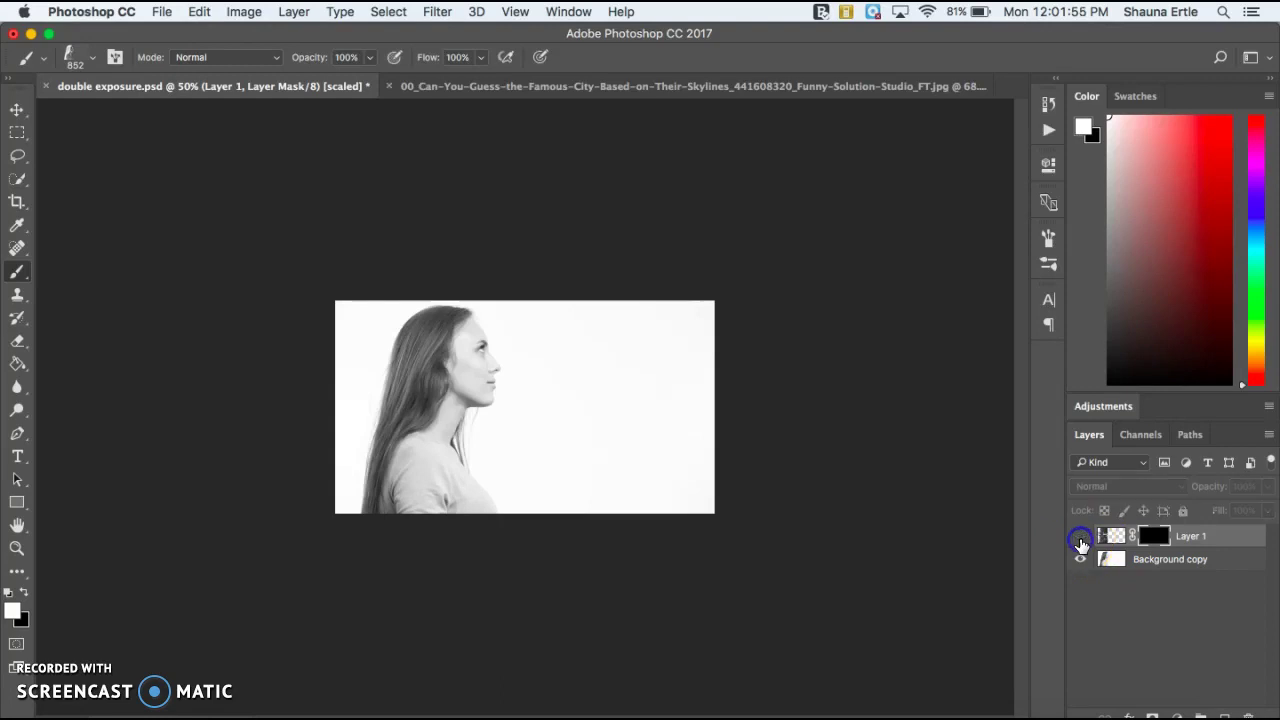
left_click(1139, 564)
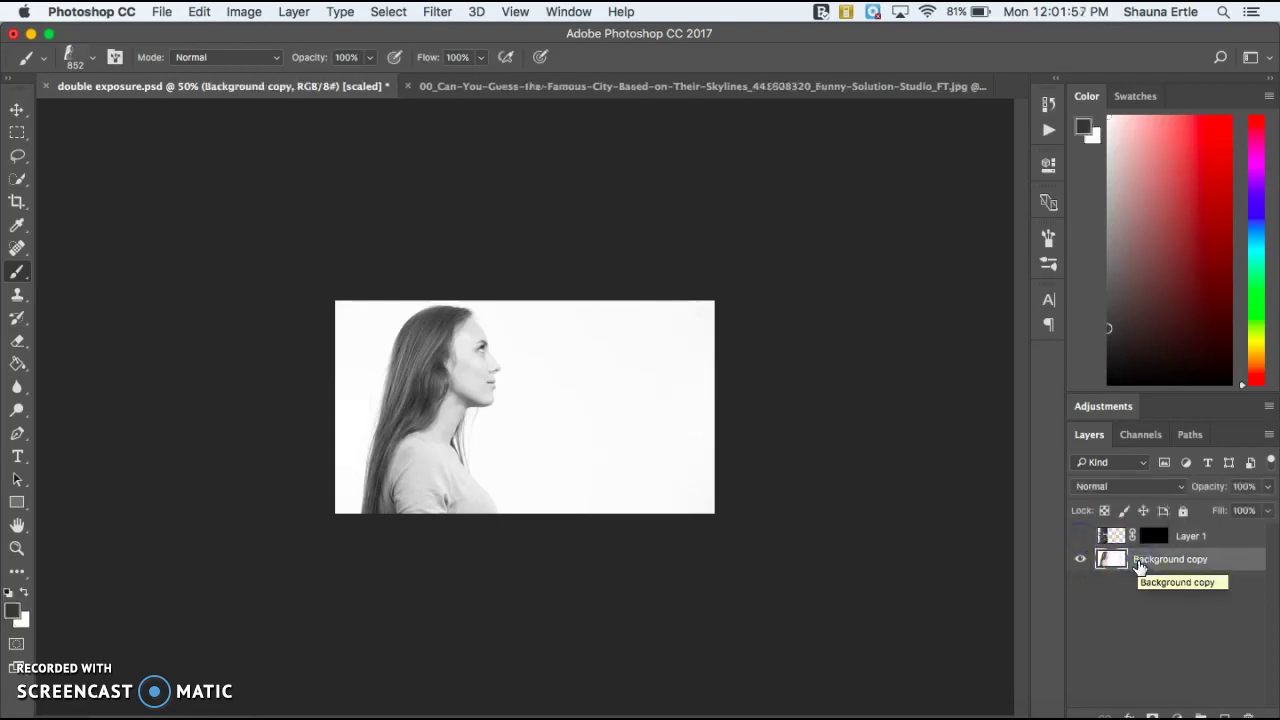
left_click(1091, 530)
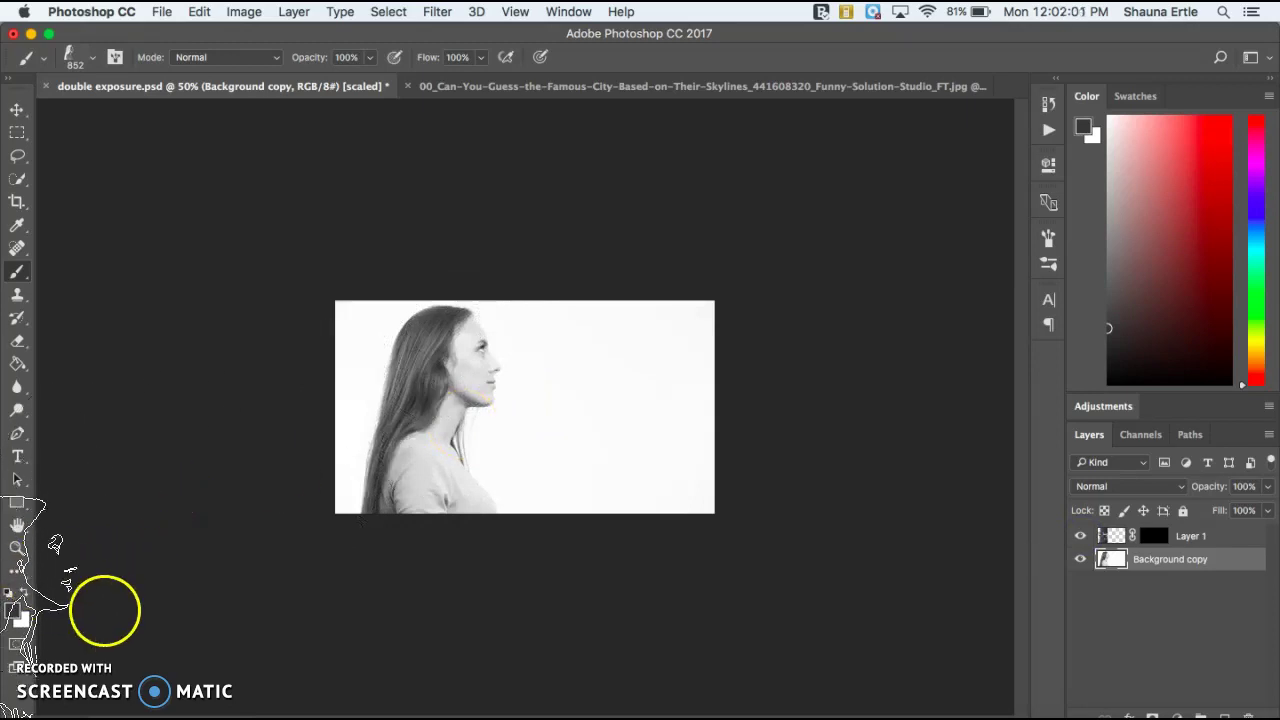
left_click(24, 592)
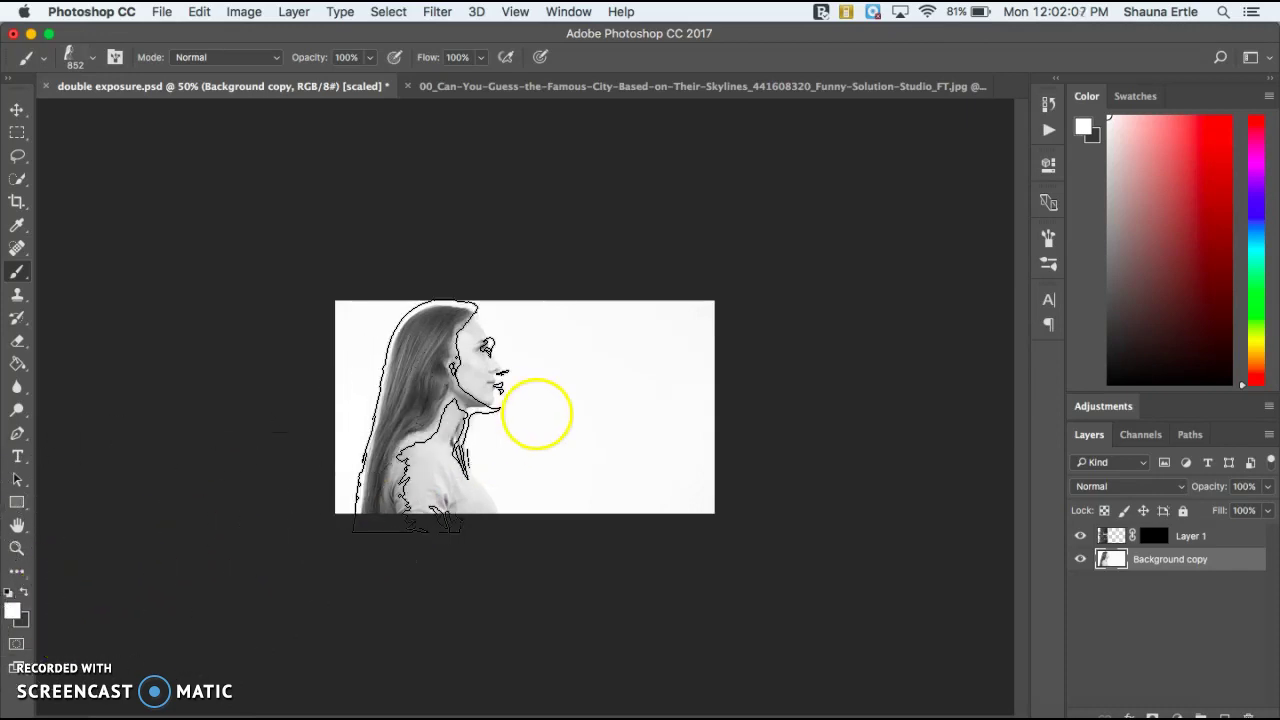
left_click(1153, 537)
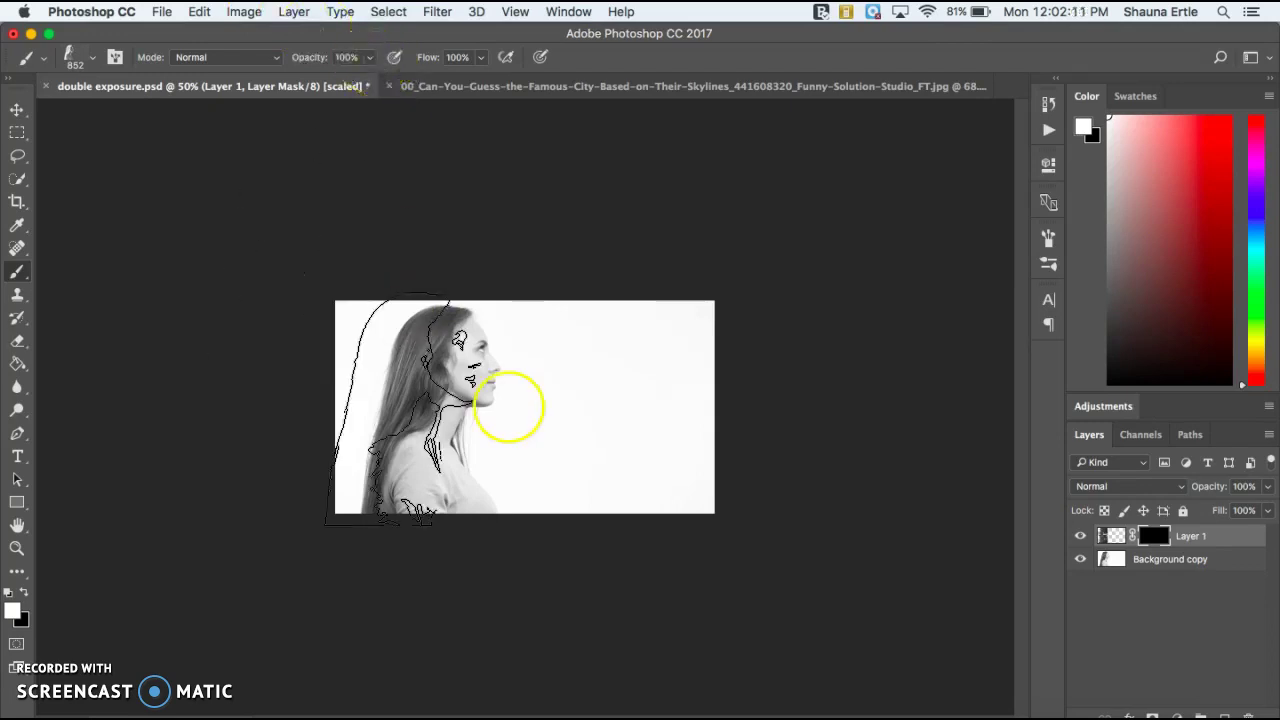
key("super+plus")
key("super+plus")
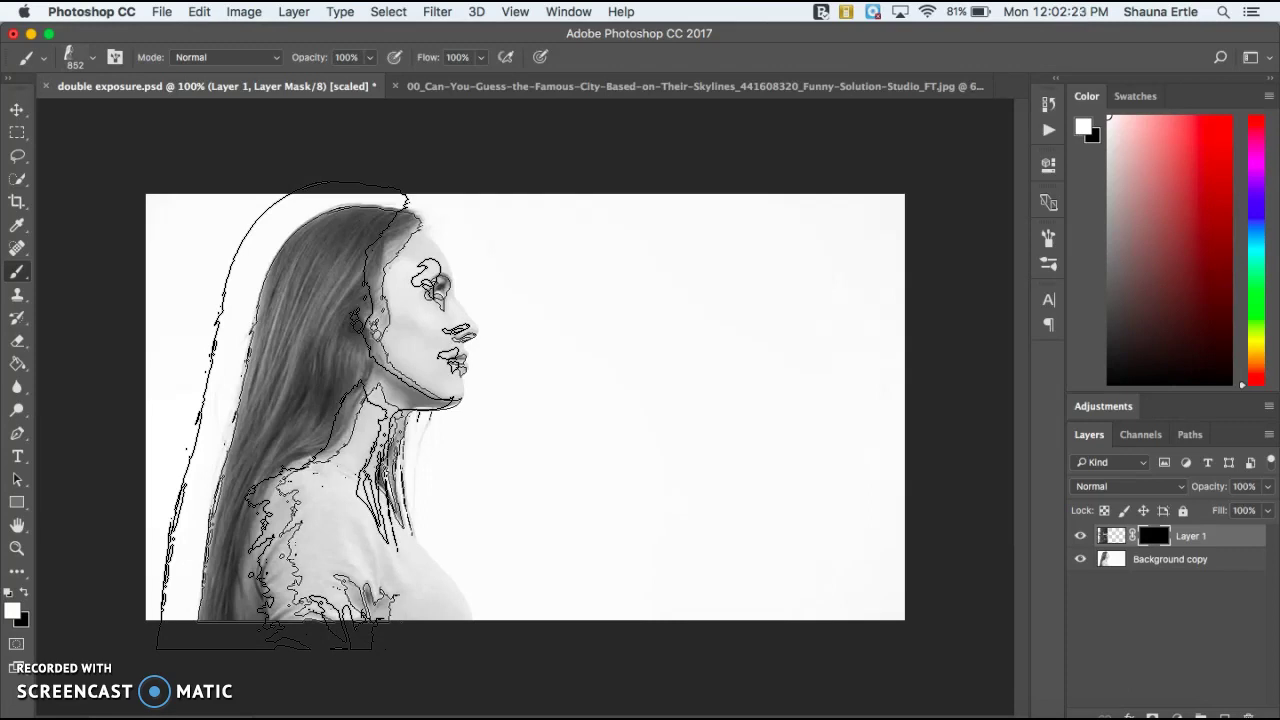
Try stamping the 852 px portrait-shaped brush on Layer 1's mask over the woman, and refill the mask with black.
left_click(525, 410)
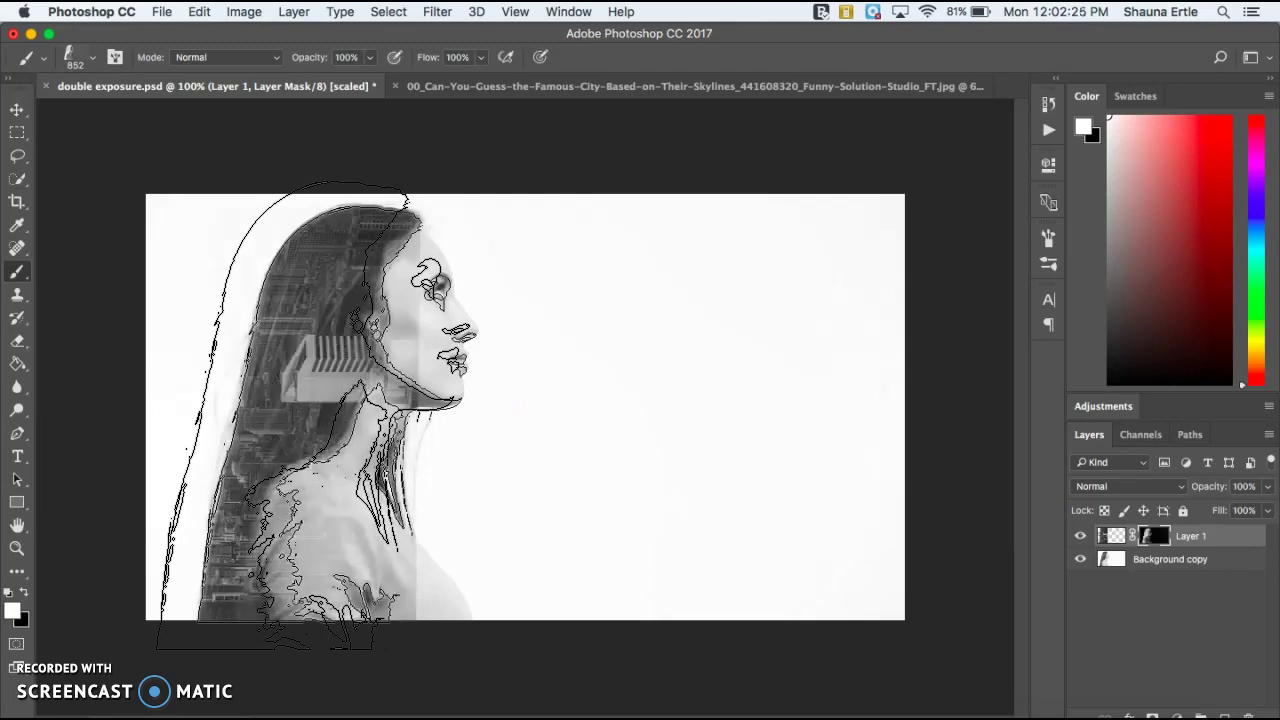
left_click(320, 500)
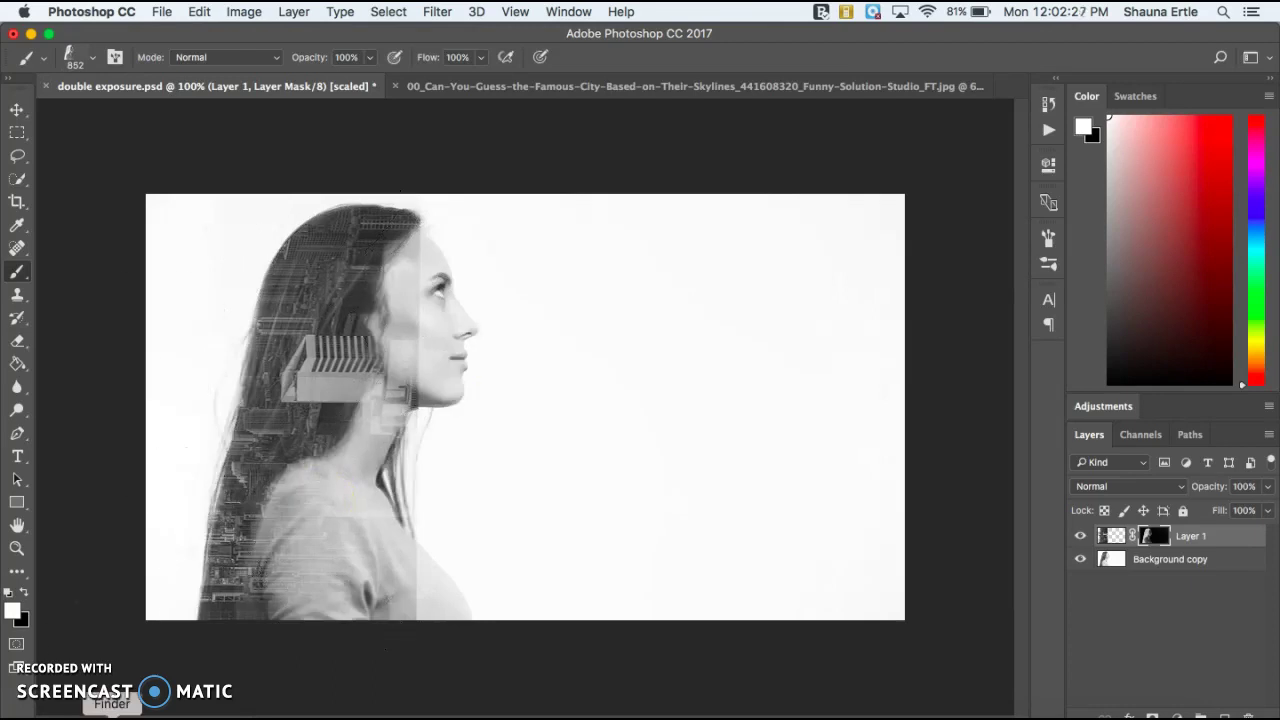
key("super+BackSpace")
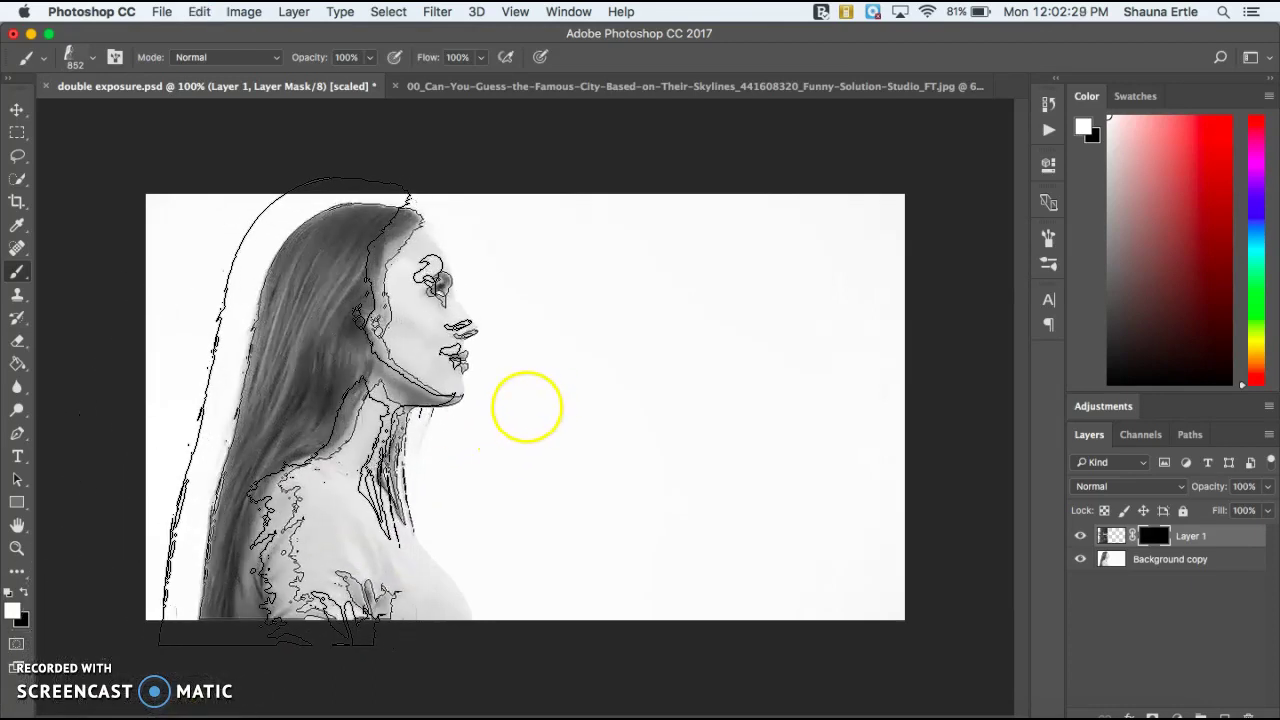
Stamp the 852 px portrait-shaped brush repeatedly on Layer 1's mask, aligned with the woman, to reveal the skyline inside her silhouette.
left_click(527, 407)
left_click(526, 407)
left_click(526, 407)
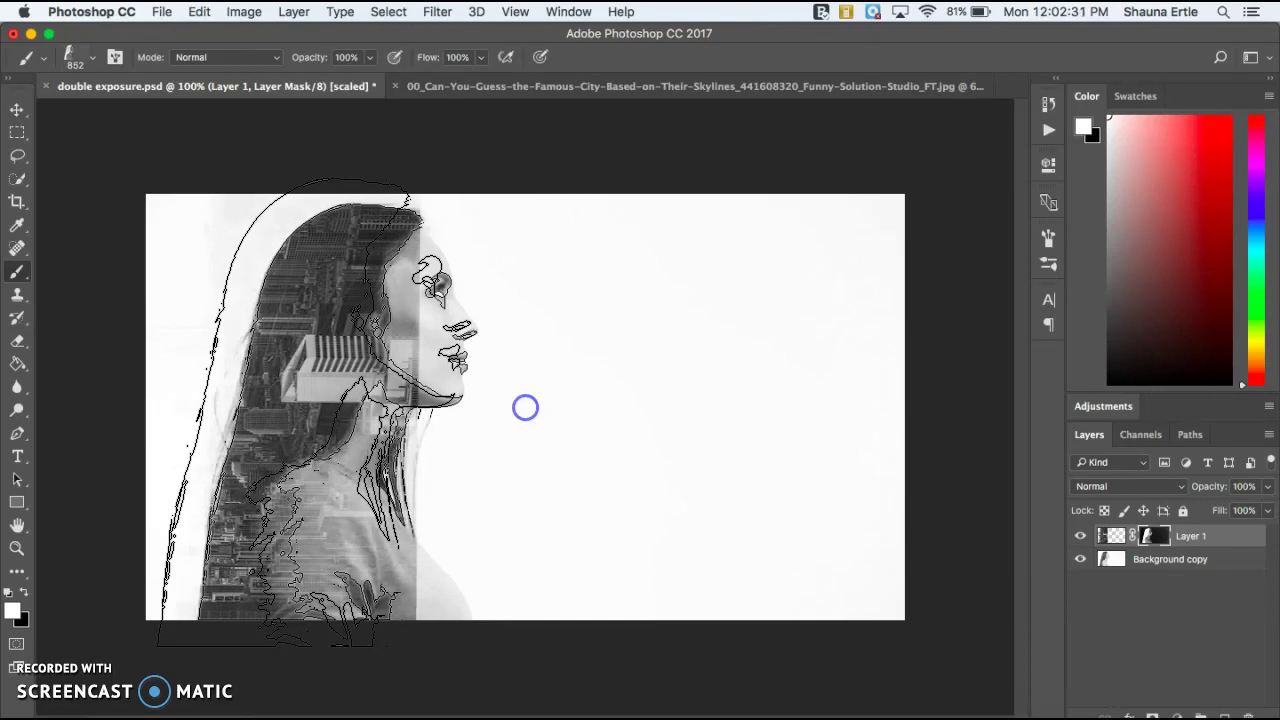
left_click(526, 407)
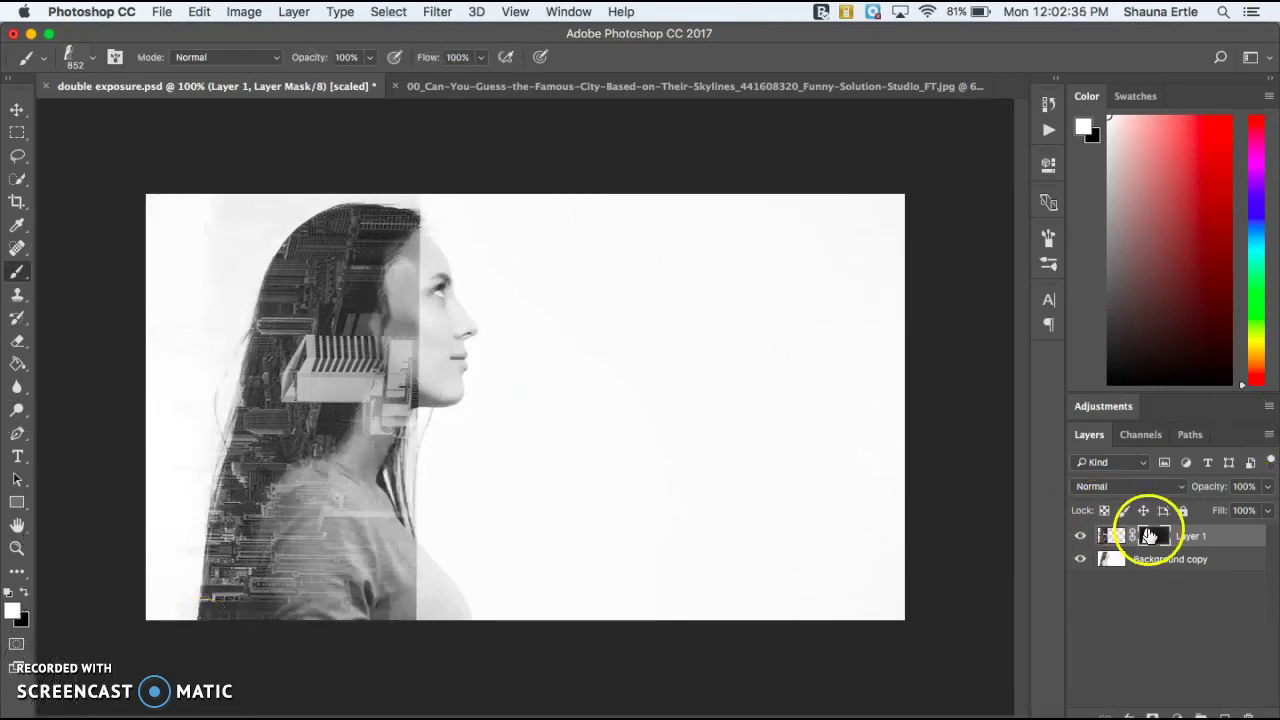
left_click(595, 243)
Paint the mask white with a 67 px soft round brush at 0% hardness to reveal the buildings behind her head and back.
left_click(93, 64)
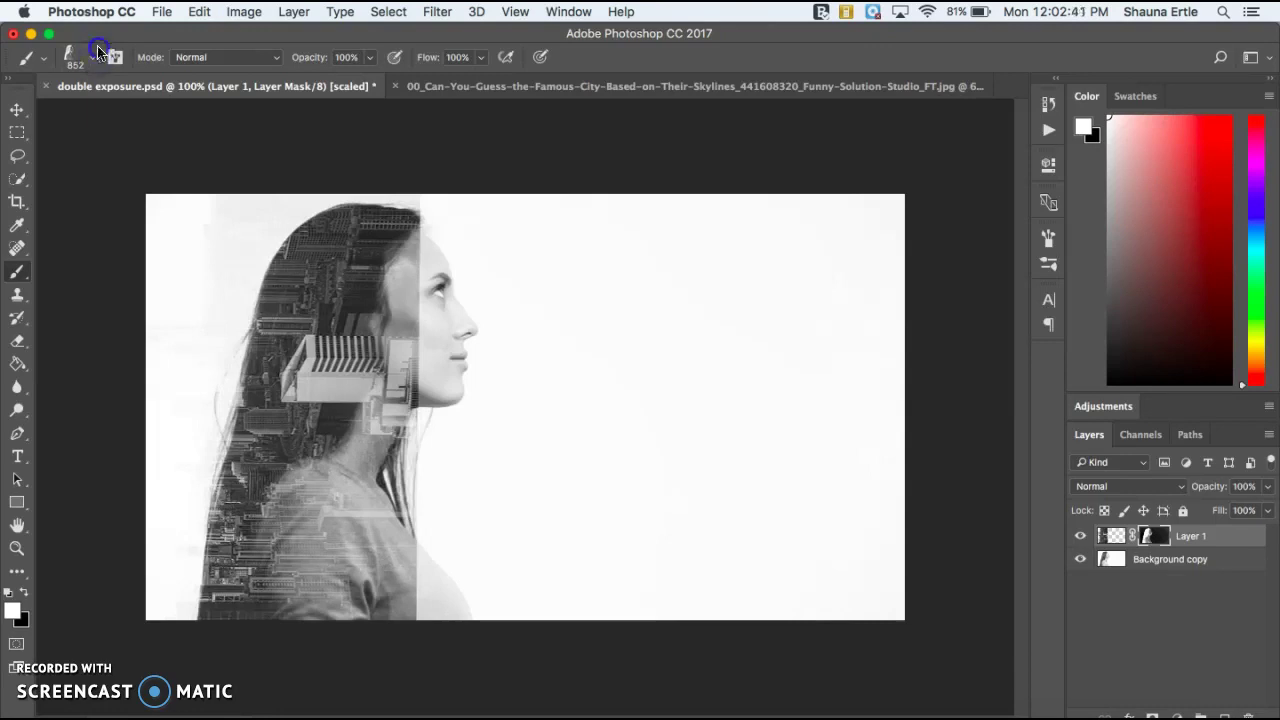
left_click(64, 188)
left_click_drag(170, 113, 137, 113)
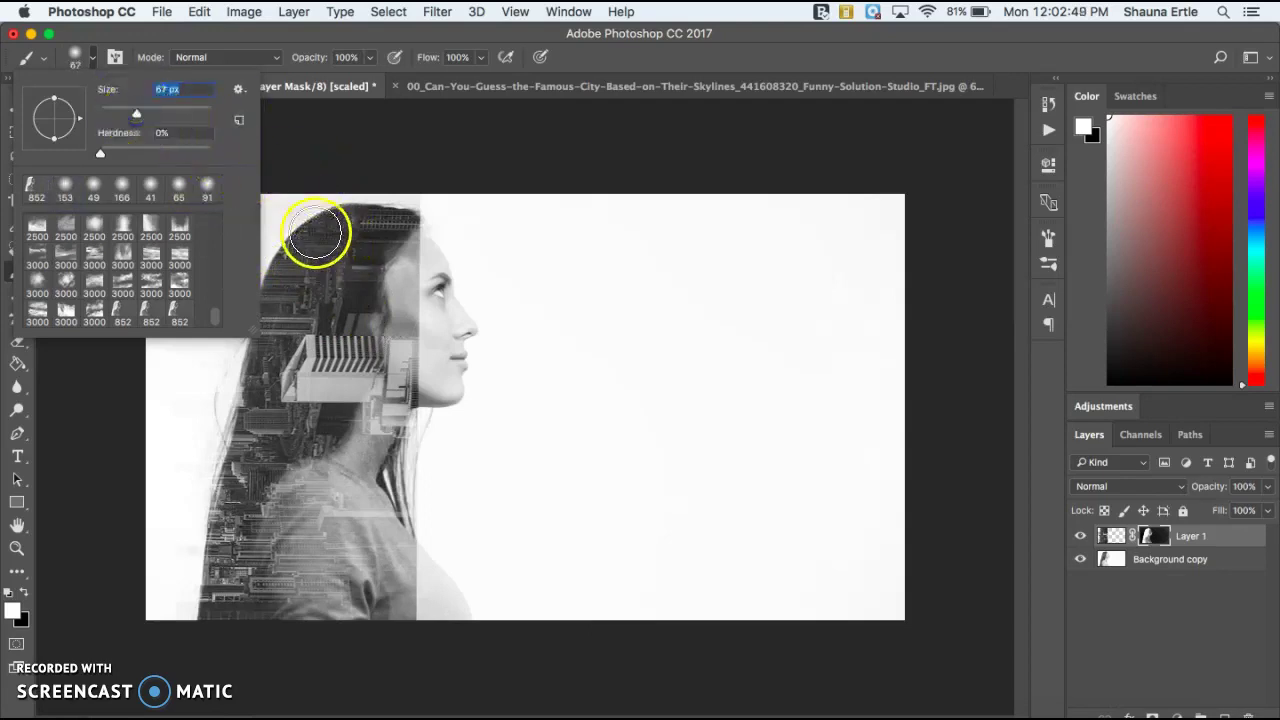
mouse_move(315, 232)
left_mouse_down()
mouse_move(268, 224)
mouse_move(349, 222)
mouse_move(332, 209)
mouse_move(386, 231)
mouse_move(310, 281)
mouse_move(233, 275)
mouse_move(287, 287)
mouse_move(153, 273)
mouse_move(236, 272)
mouse_move(228, 308)
mouse_move(272, 338)
mouse_move(201, 343)
mouse_move(247, 360)
mouse_move(118, 353)
mouse_move(156, 331)
mouse_move(291, 360)
mouse_move(187, 387)
mouse_move(243, 414)
mouse_move(254, 407)
mouse_move(174, 402)
mouse_move(195, 370)
mouse_move(210, 420)
mouse_move(175, 435)
mouse_move(228, 452)
mouse_move(213, 472)
mouse_move(240, 472)
mouse_move(165, 478)
mouse_move(247, 531)
mouse_move(141, 521)
mouse_move(184, 531)
mouse_move(221, 565)
mouse_move(144, 568)
mouse_move(207, 588)
mouse_move(157, 605)
left_mouse_up()
key("super+z")
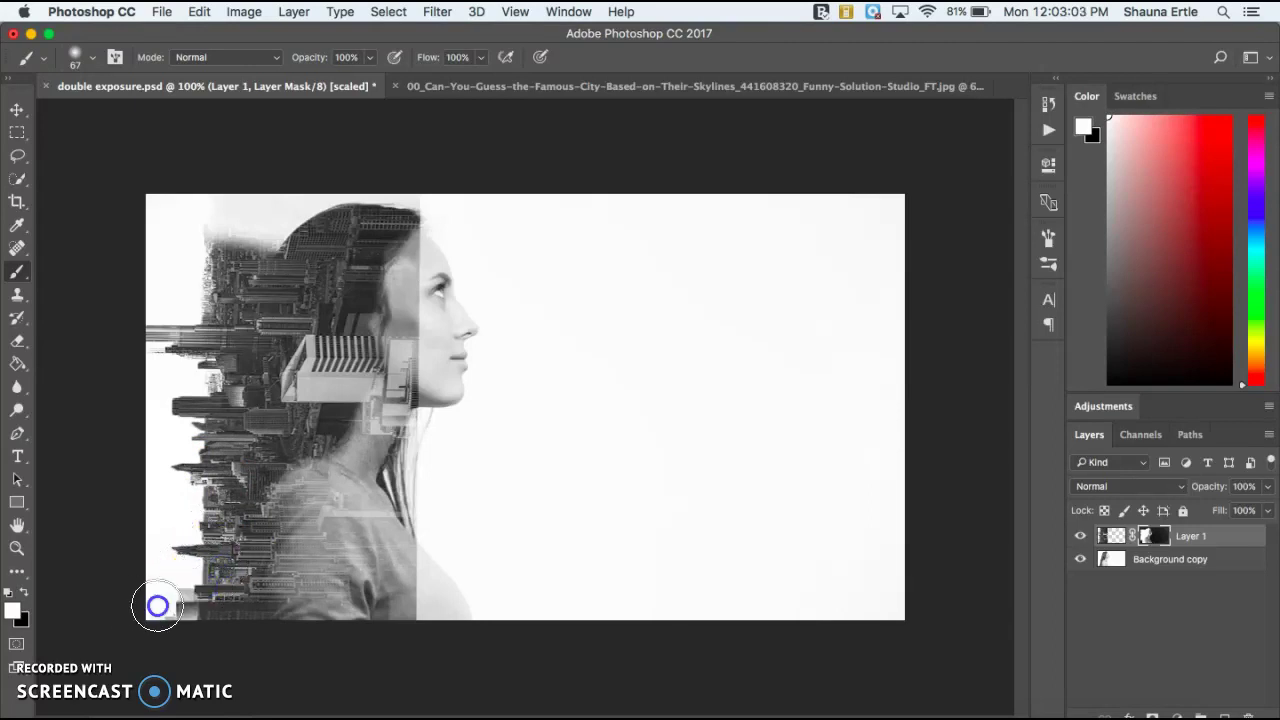
mouse_move(297, 263)
left_mouse_down()
mouse_move(321, 233)
mouse_move(361, 230)
mouse_move(208, 252)
mouse_move(240, 250)
left_mouse_up()
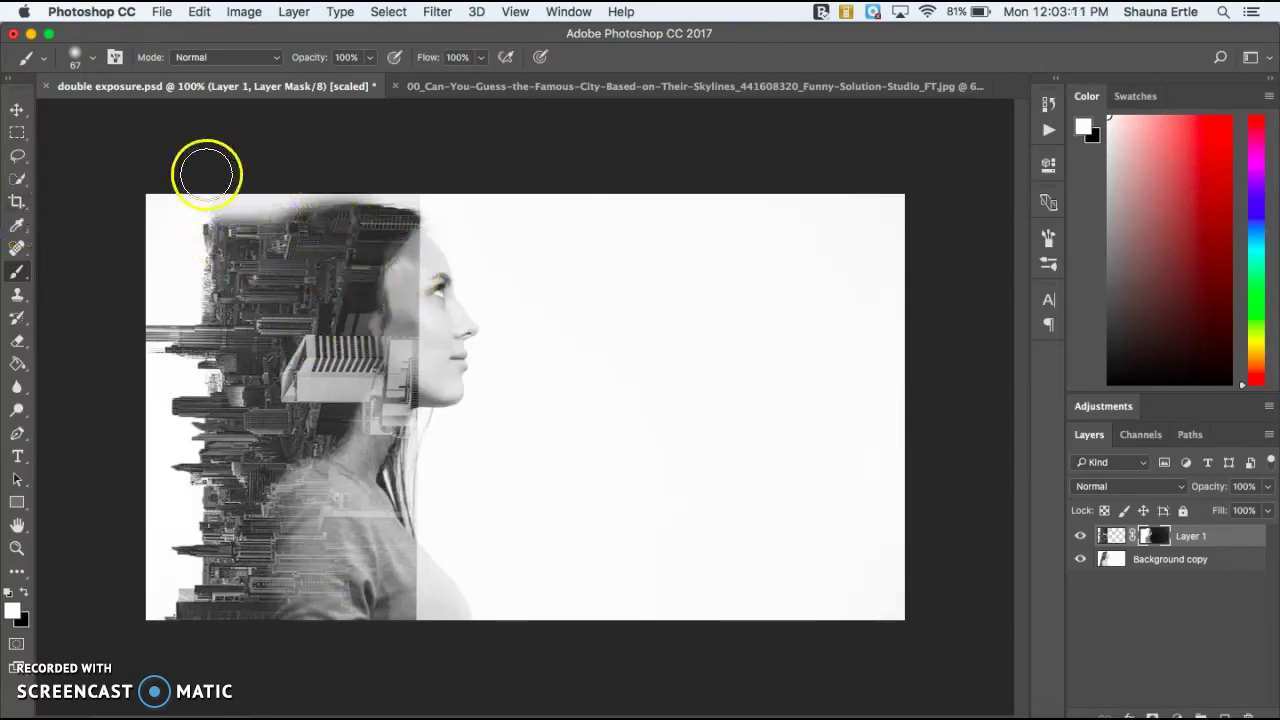
Choose the 25 px textured brush from the presets and paint Layer 1's mask around her hairline, with black as the foreground colour.
left_click(88, 57)
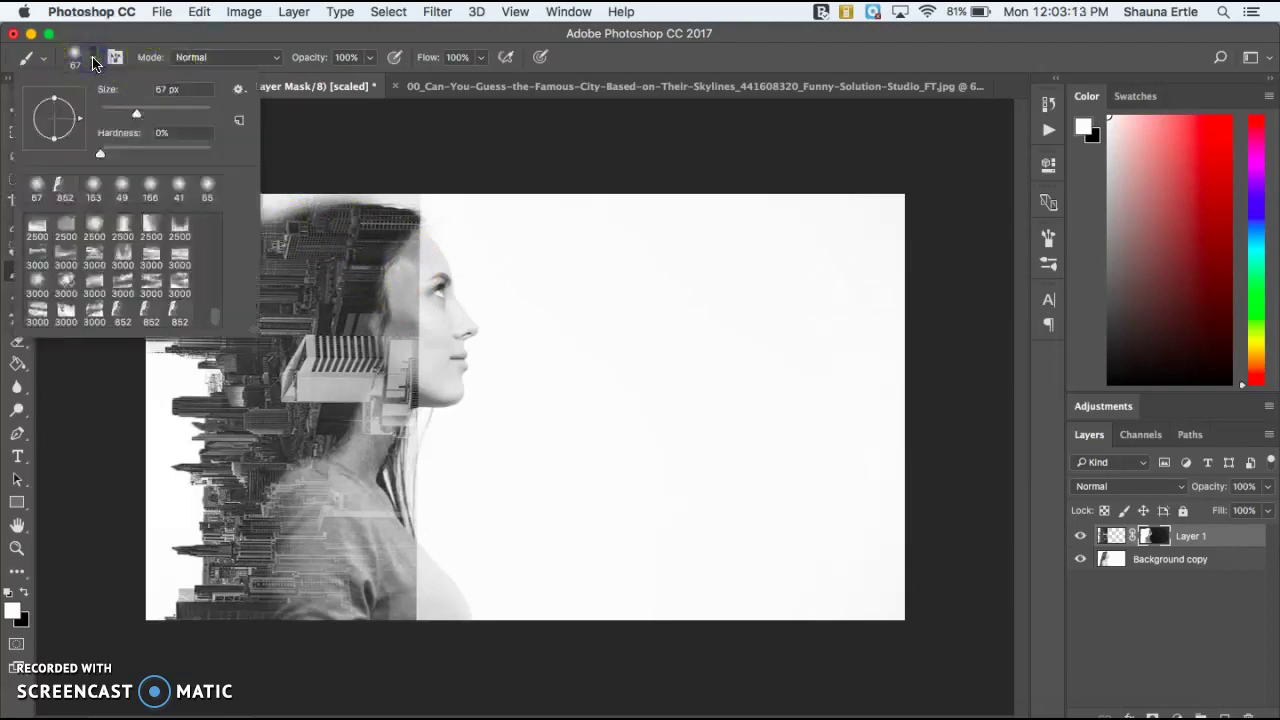
left_click_drag(97, 205, 125, 265)
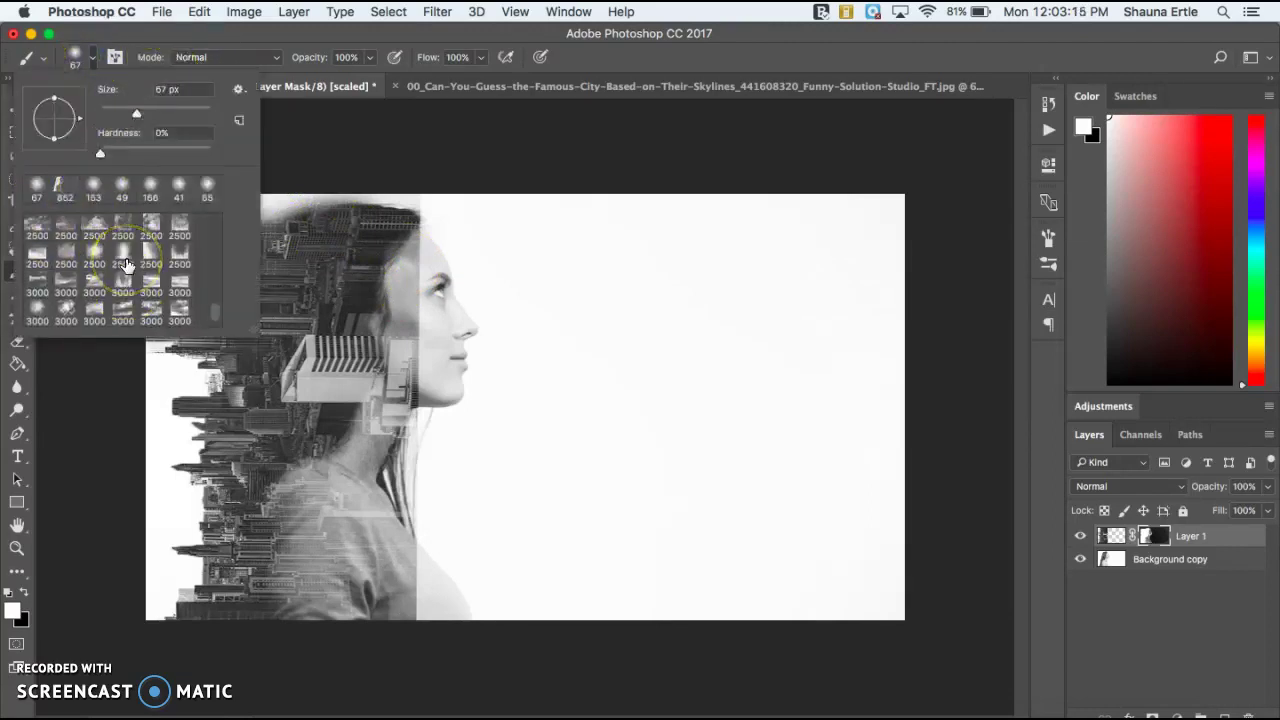
scroll(222, 285, "up", 5)
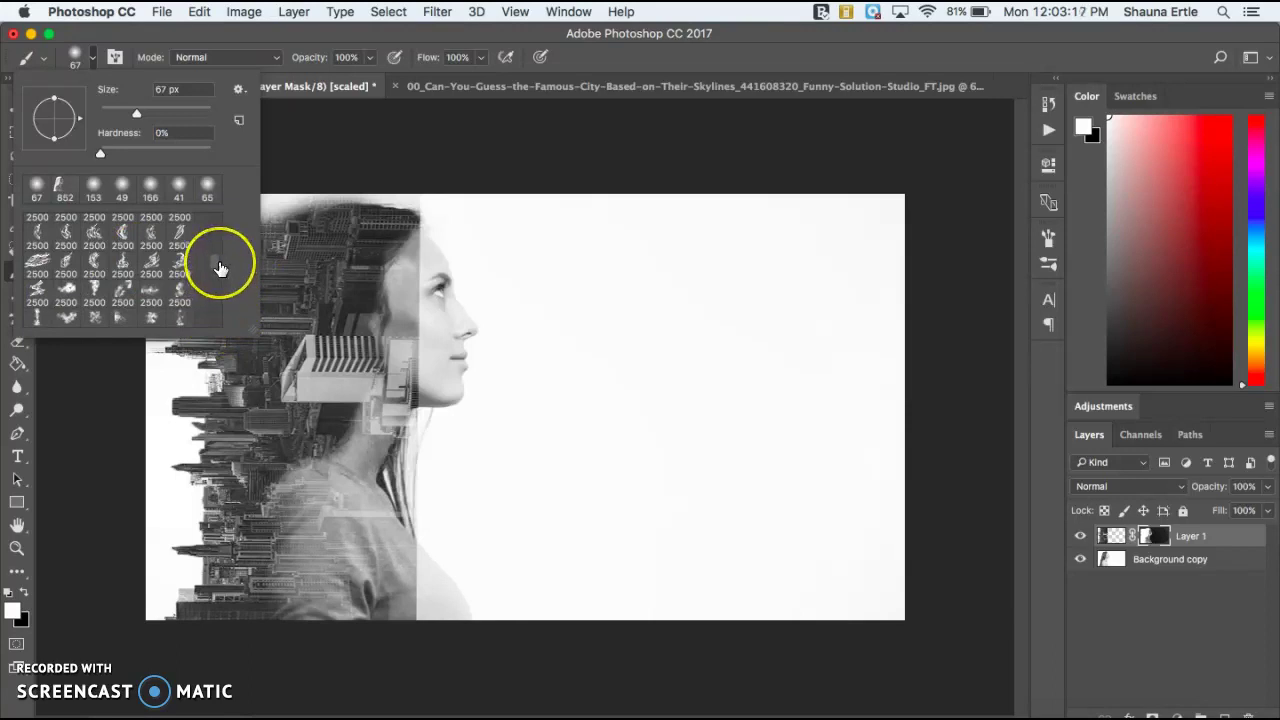
left_click(221, 231)
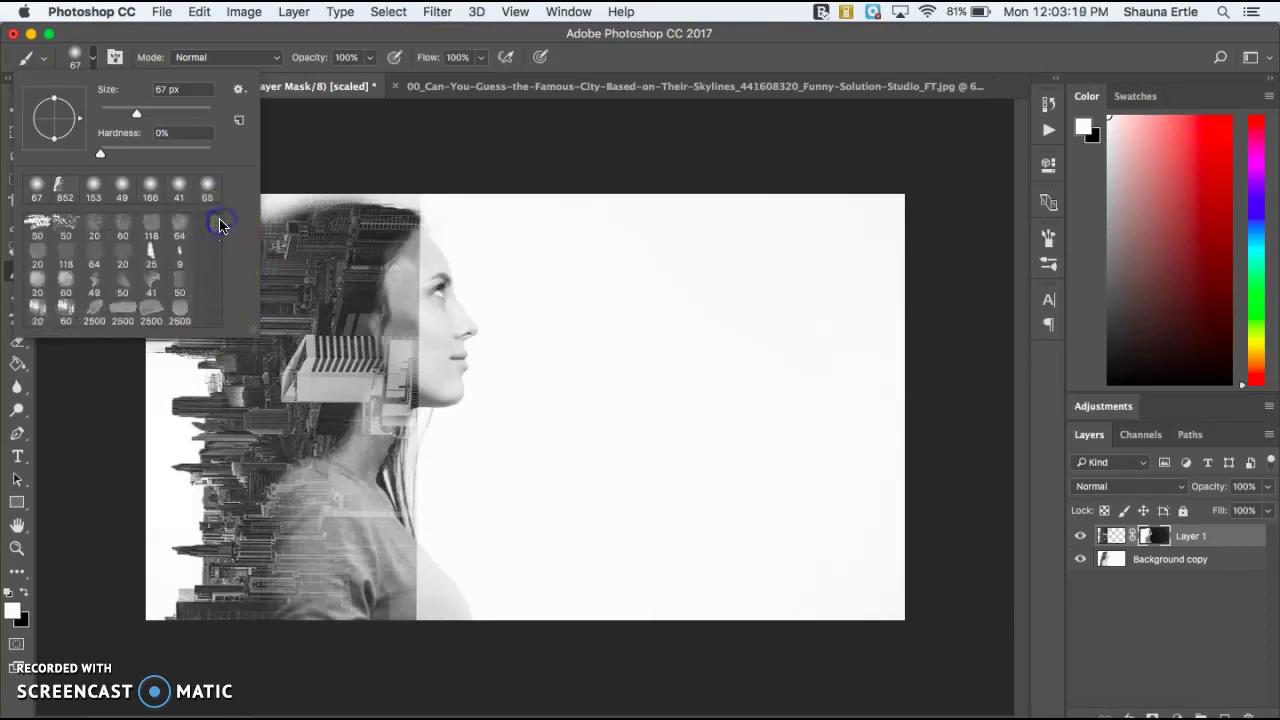
scroll(177, 250, "down", 6)
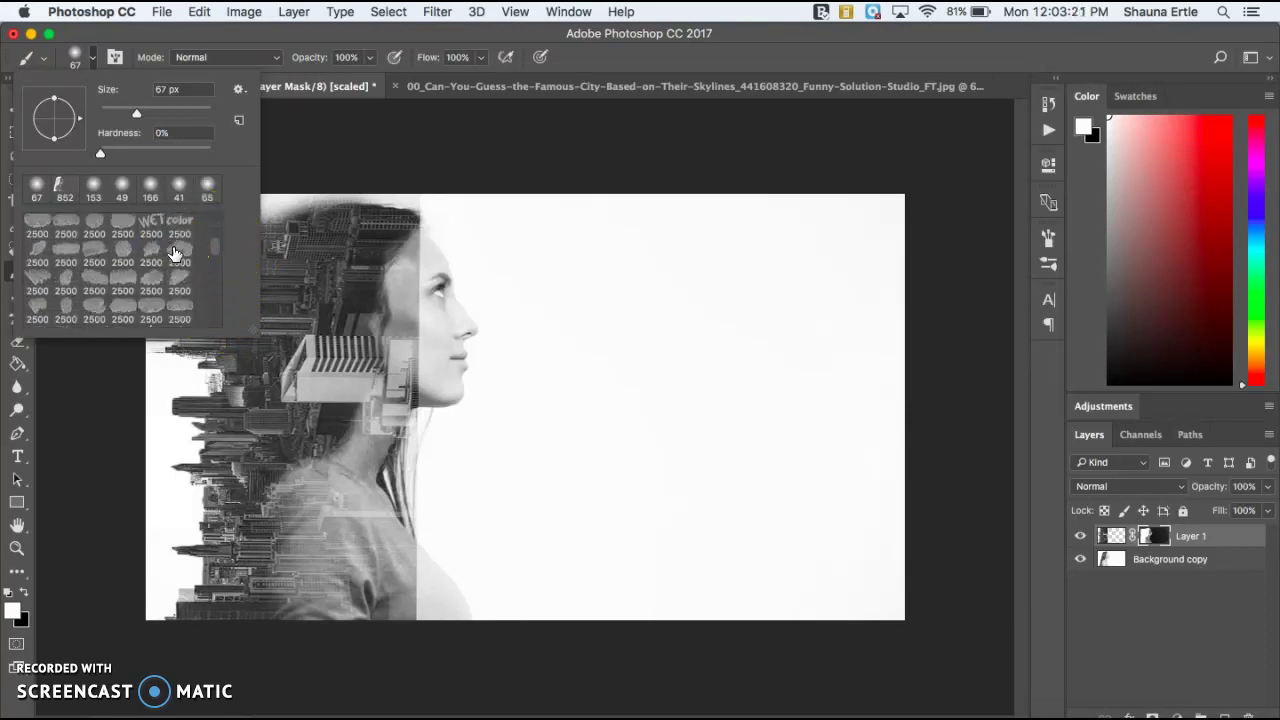
mouse_move(215, 249)
left_mouse_down()
mouse_move(211, 320)
mouse_move(216, 216)
left_mouse_up()
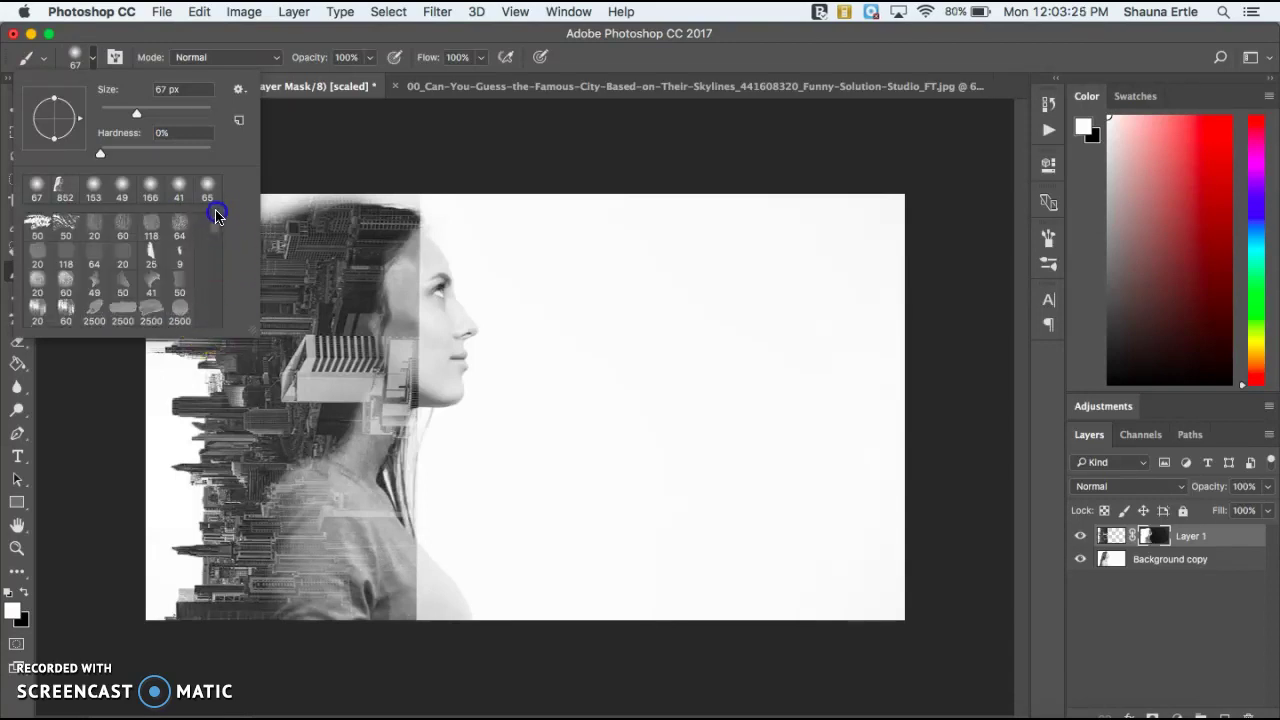
left_click(151, 257)
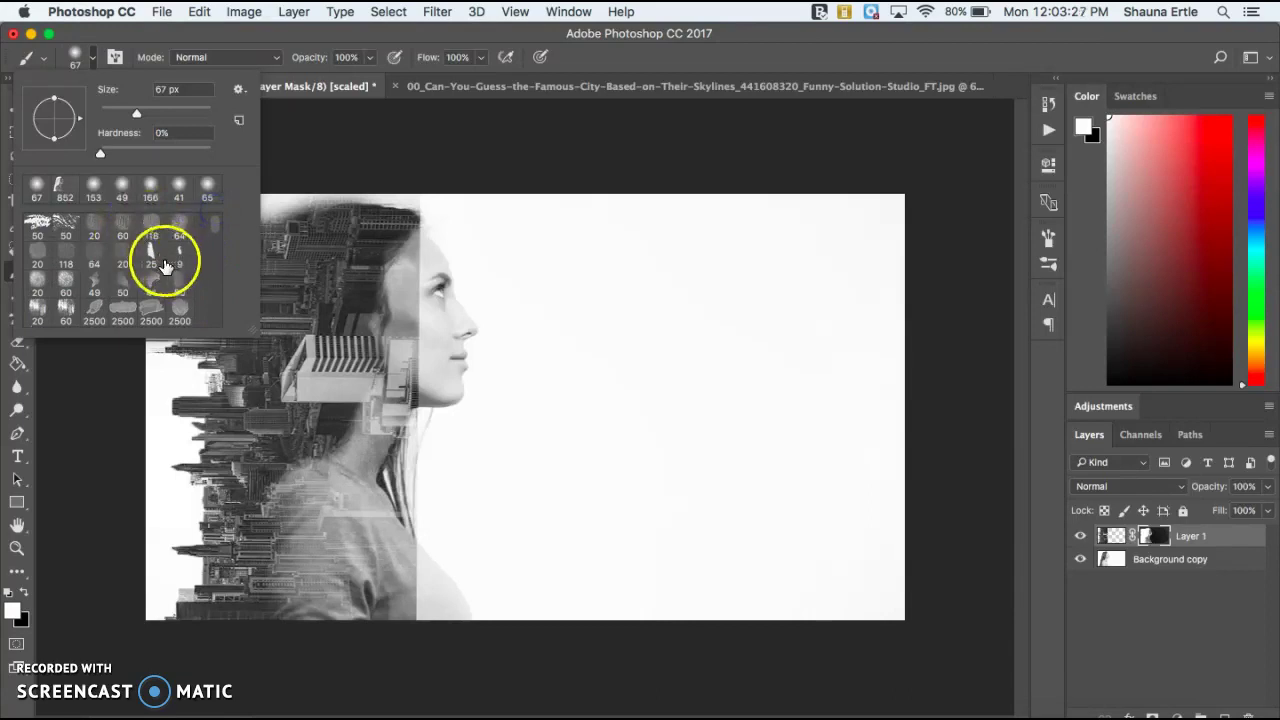
left_click(383, 223)
left_click_drag(387, 222, 403, 219)
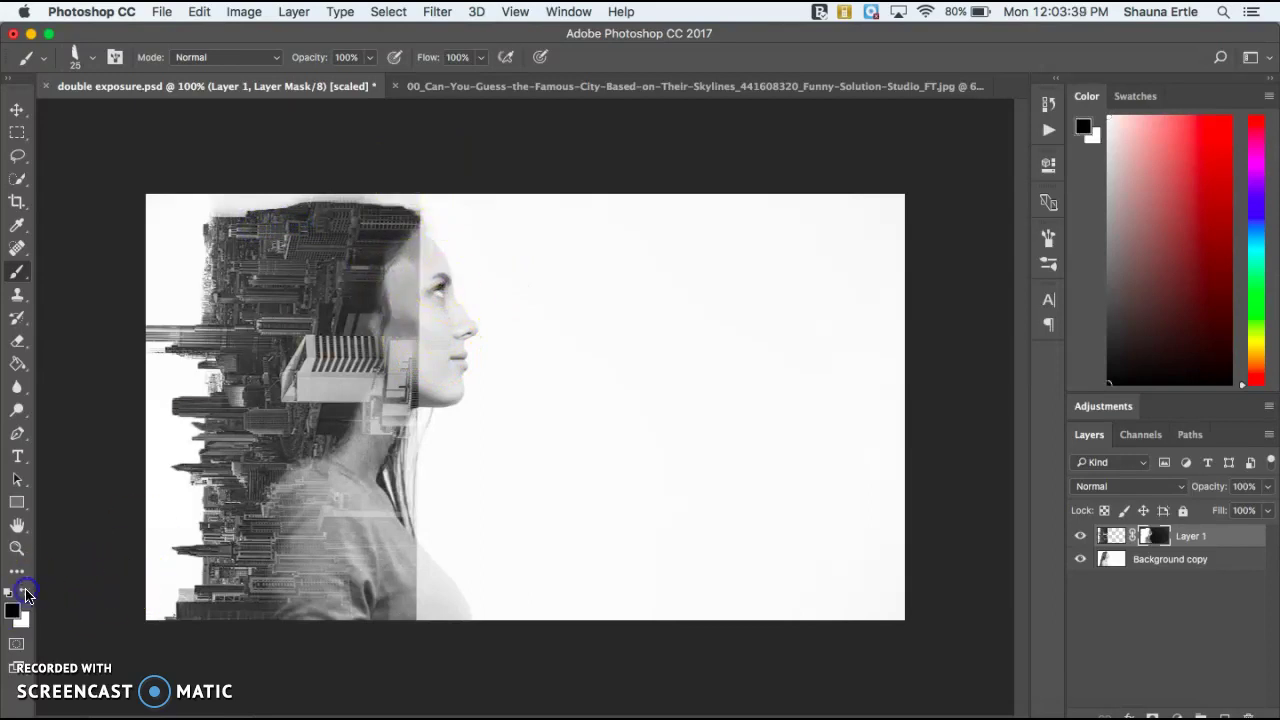
Paint black on the mask with the 67 px soft round brush to clear the skyline from her face, neck and chest.
left_click(92, 57)
left_click(66, 192)
left_click(432, 287)
mouse_move(437, 303)
left_mouse_down()
mouse_move(433, 383)
mouse_move(403, 360)
mouse_move(422, 385)
mouse_move(434, 467)
mouse_move(399, 519)
mouse_move(399, 415)
mouse_move(400, 642)
mouse_move(423, 618)
mouse_move(410, 552)
mouse_move(376, 558)
mouse_move(400, 520)
left_mouse_up()
mouse_move(428, 236)
left_mouse_down()
mouse_move(440, 211)
mouse_move(419, 258)
left_mouse_up()
Lower the brush opacity to 37% and paint black over her hair, neck and shoulder to partly fade the buildings.
left_click(368, 60)
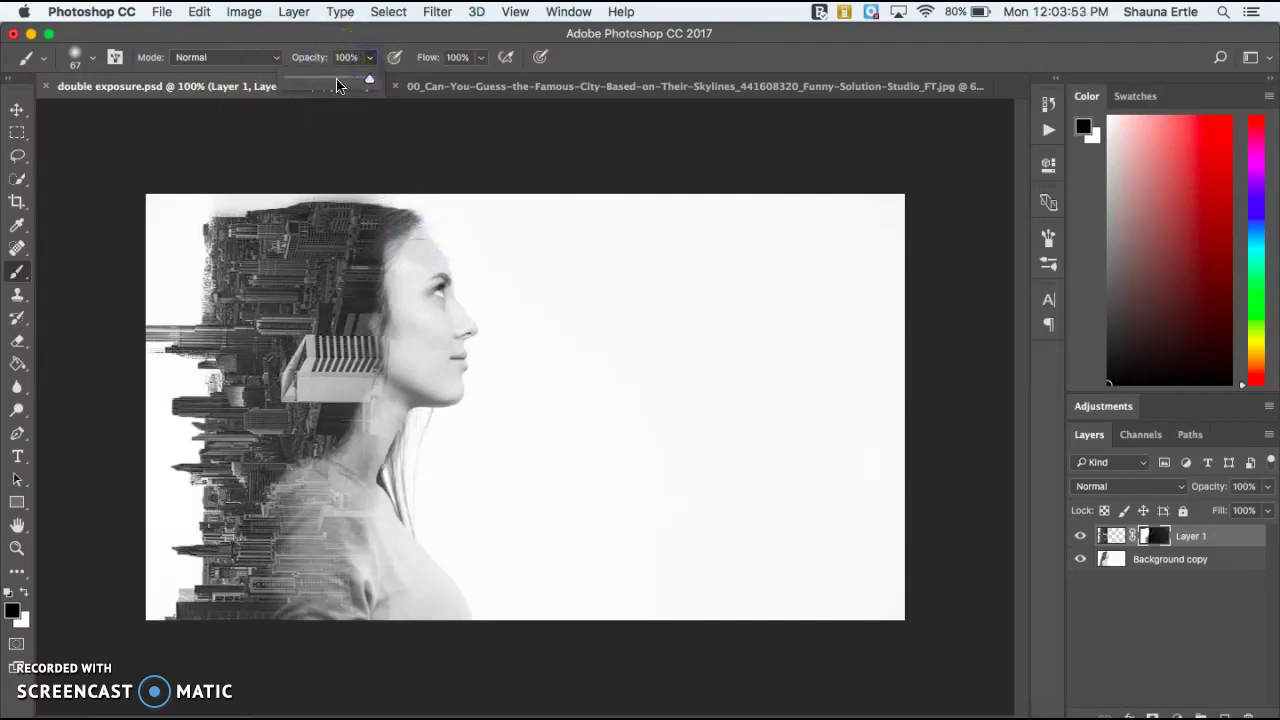
left_click_drag(318, 82, 322, 82)
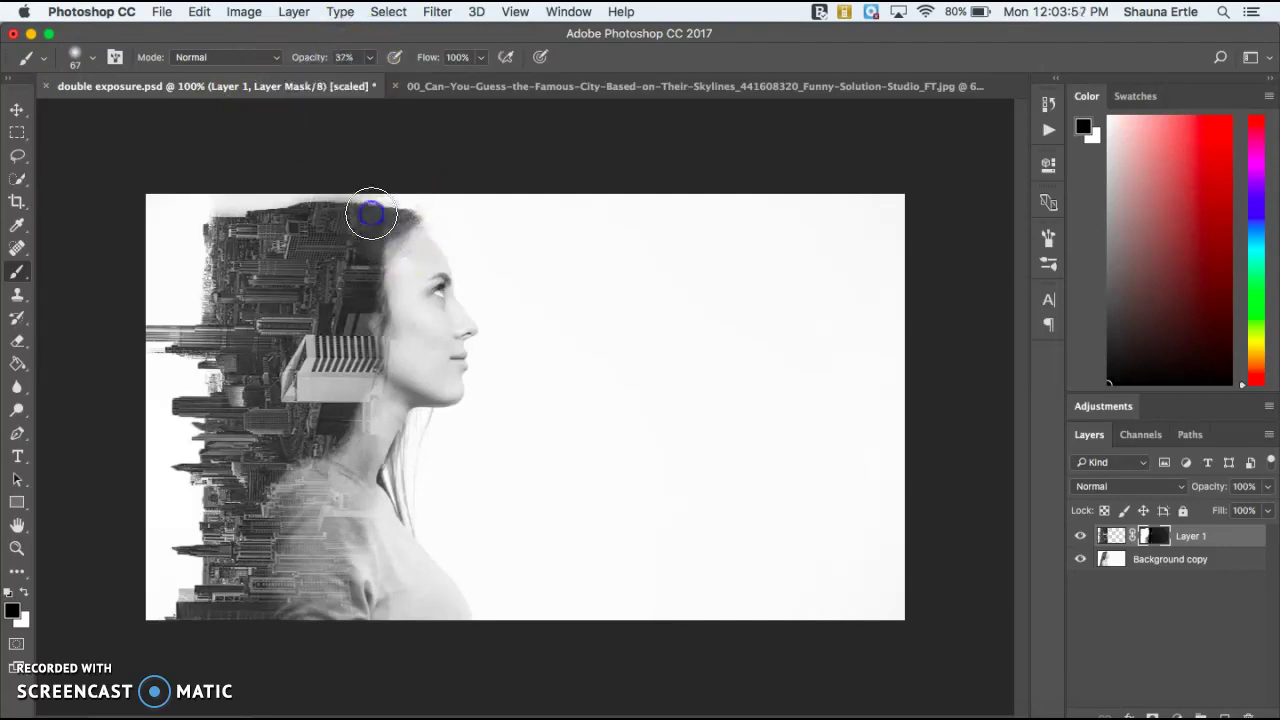
mouse_move(375, 232)
left_mouse_down()
mouse_move(321, 205)
mouse_move(387, 253)
mouse_move(396, 266)
mouse_move(363, 260)
mouse_move(389, 275)
mouse_move(332, 198)
mouse_move(258, 202)
mouse_move(327, 190)
mouse_move(269, 192)
mouse_move(308, 186)
mouse_move(230, 224)
mouse_move(276, 200)
mouse_move(203, 264)
mouse_move(238, 204)
mouse_move(190, 237)
mouse_move(309, 188)
mouse_move(232, 197)
mouse_move(283, 185)
mouse_move(193, 233)
mouse_move(212, 210)
mouse_move(193, 250)
mouse_move(383, 289)
left_mouse_up()
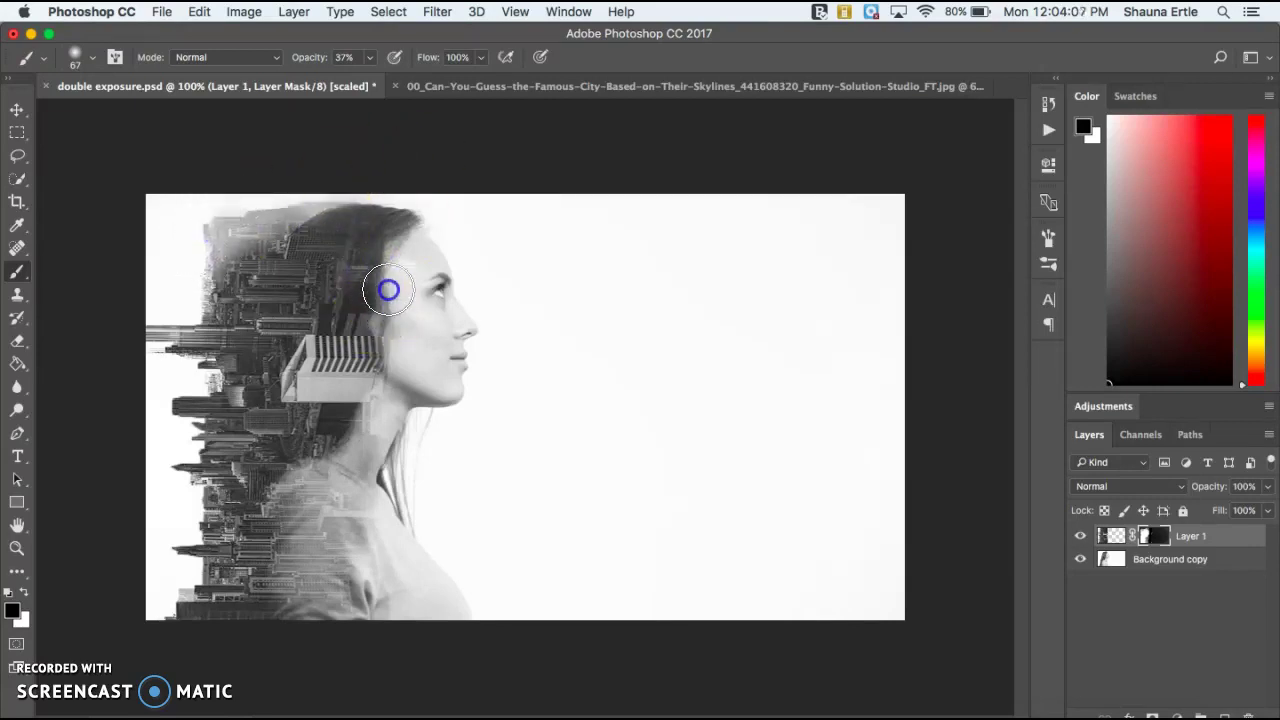
left_click_drag(370, 345, 348, 431)
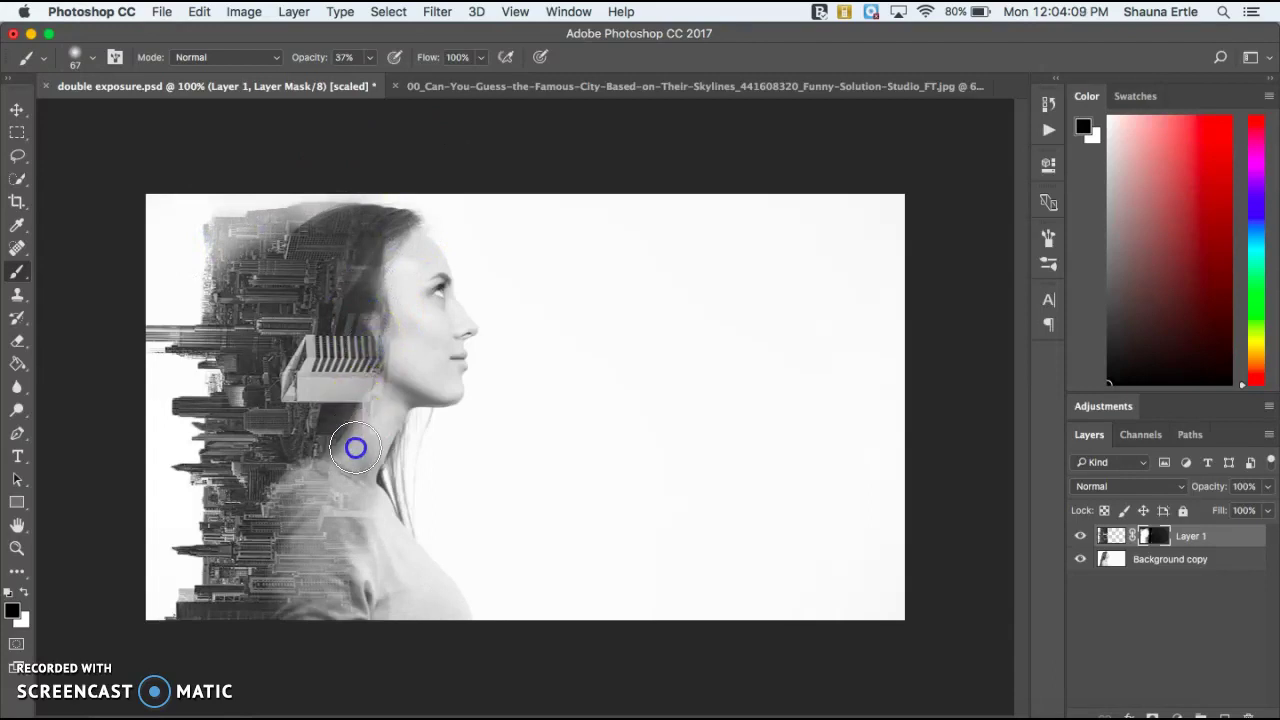
left_click_drag(325, 548, 337, 560)
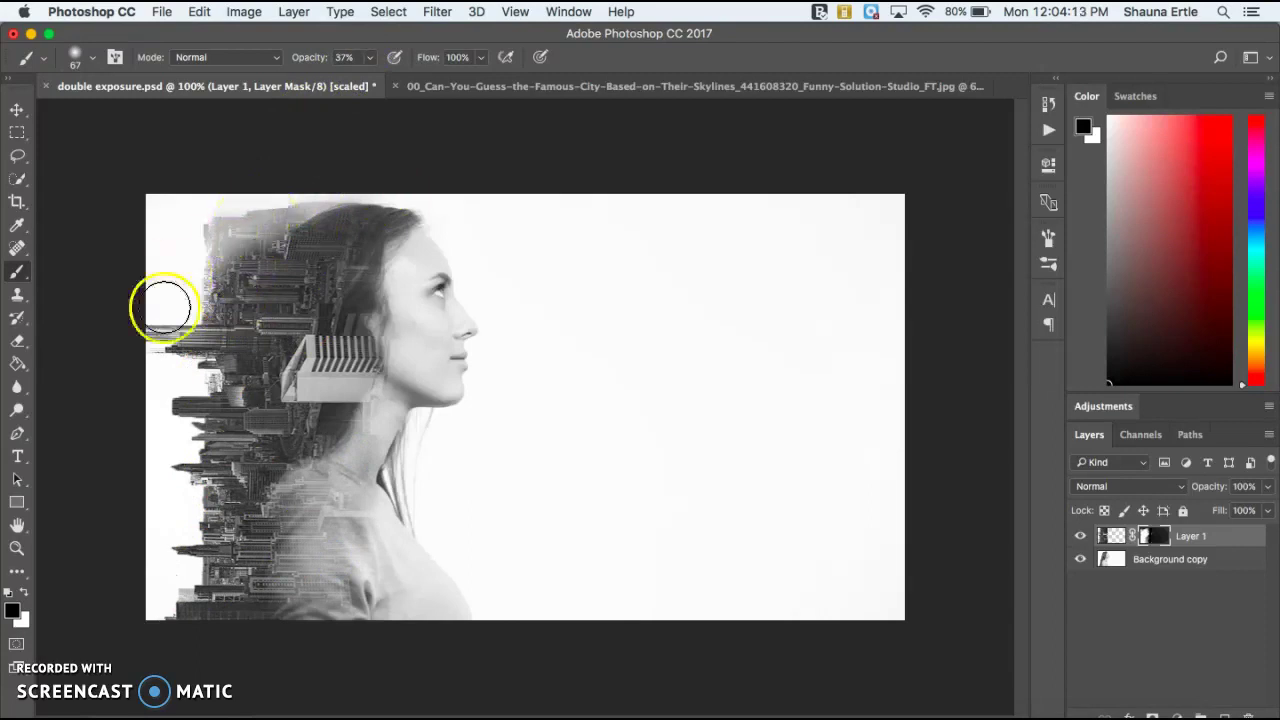
Restore brush opacity to 100% and paint black to hide the buildings above and behind her head, undoing a stray stroke.
left_click(369, 57)
left_click_drag(370, 78, 422, 77)
mouse_move(249, 214)
left_mouse_down()
mouse_move(208, 237)
mouse_move(321, 192)
mouse_move(231, 243)
mouse_move(260, 223)
mouse_move(202, 274)
mouse_move(218, 286)
mouse_move(198, 300)
mouse_move(239, 296)
mouse_move(259, 253)
mouse_move(256, 280)
mouse_move(359, 217)
mouse_move(312, 197)
mouse_move(191, 262)
mouse_move(212, 267)
mouse_move(187, 294)
mouse_move(242, 228)
left_mouse_up()
key("super+z")
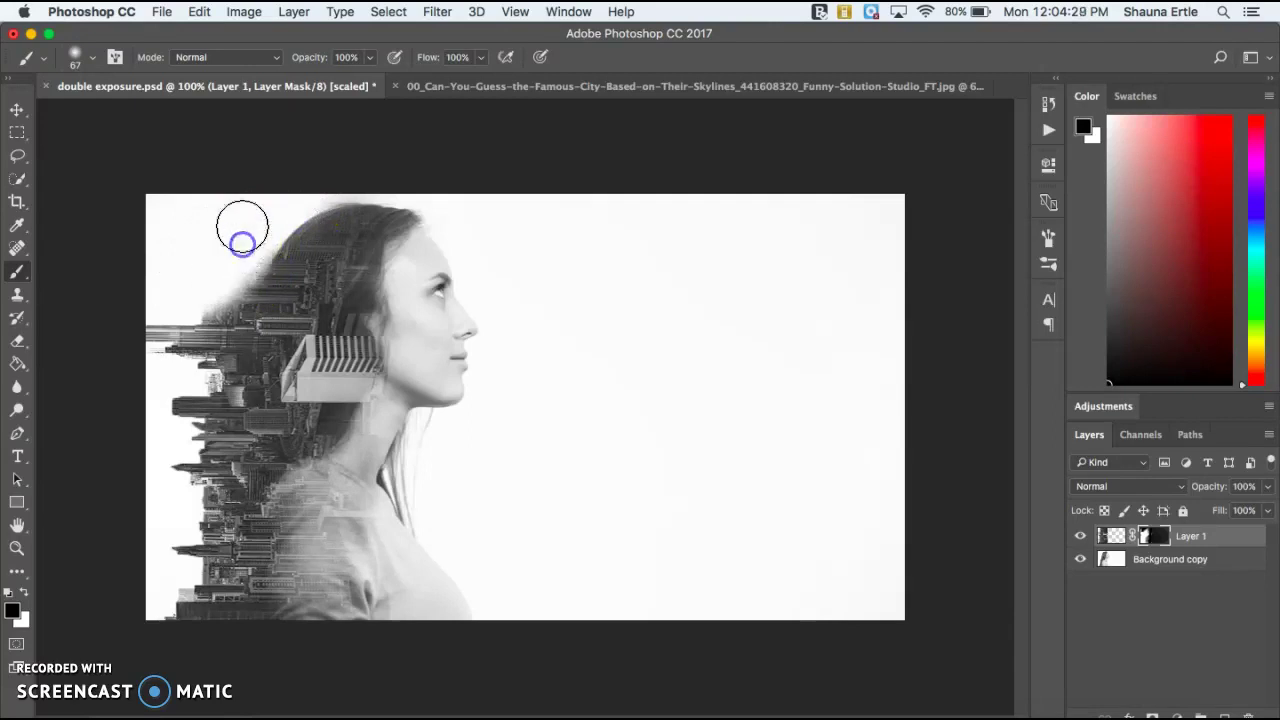
Set the brush opacity to 39% and paint black over the back and crown of her hair to soften the skyline there.
left_click(369, 57)
left_click(320, 83)
mouse_move(269, 251)
left_mouse_down()
mouse_move(232, 263)
mouse_move(271, 282)
mouse_move(230, 279)
mouse_move(228, 313)
mouse_move(244, 309)
mouse_move(195, 323)
mouse_move(287, 308)
left_mouse_up()
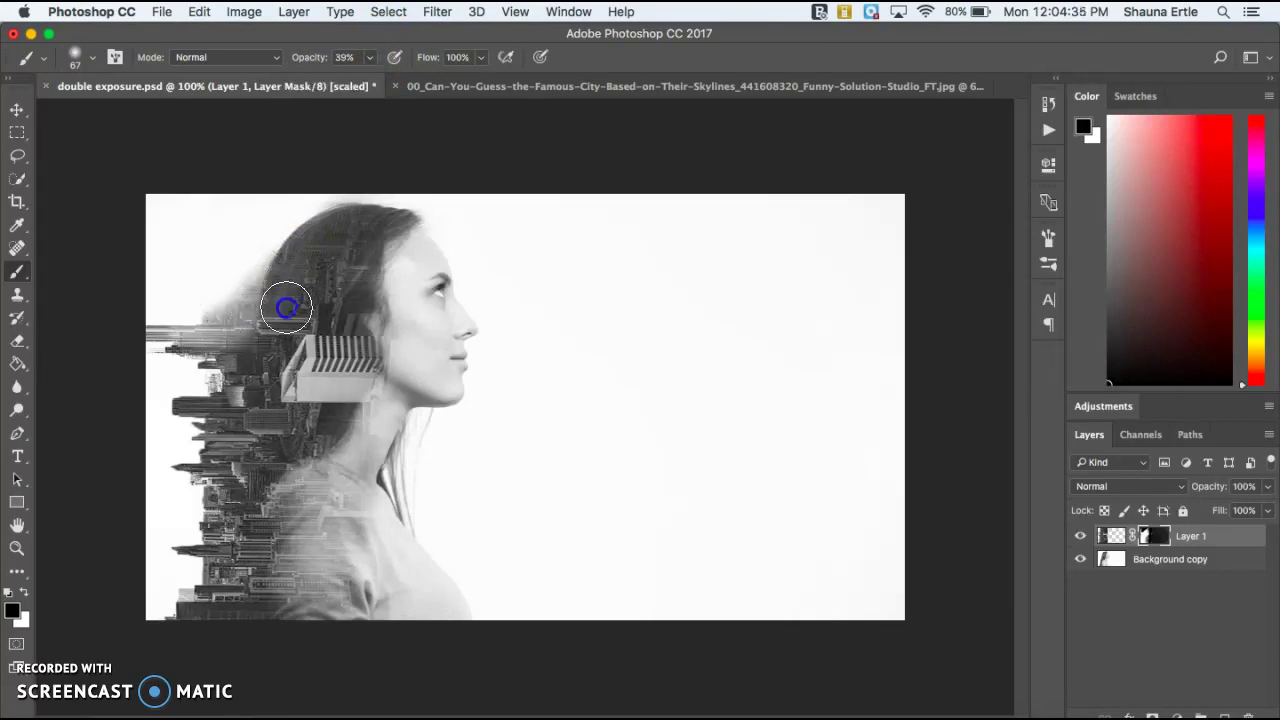
mouse_move(339, 270)
left_mouse_down()
mouse_move(394, 223)
mouse_move(331, 252)
left_mouse_up()
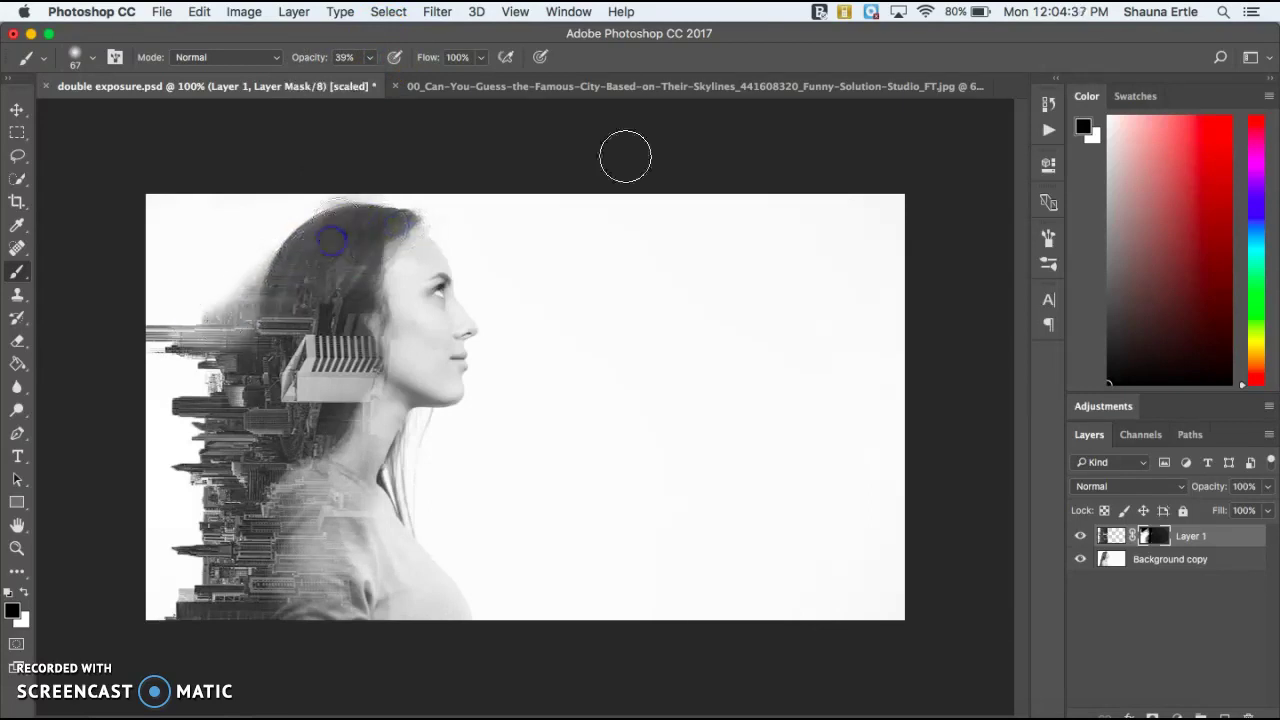
Paint white on Layer 1's mask at 39% opacity to bring buildings back behind her head, on her neck and over her lower torso.
left_click(1154, 531)
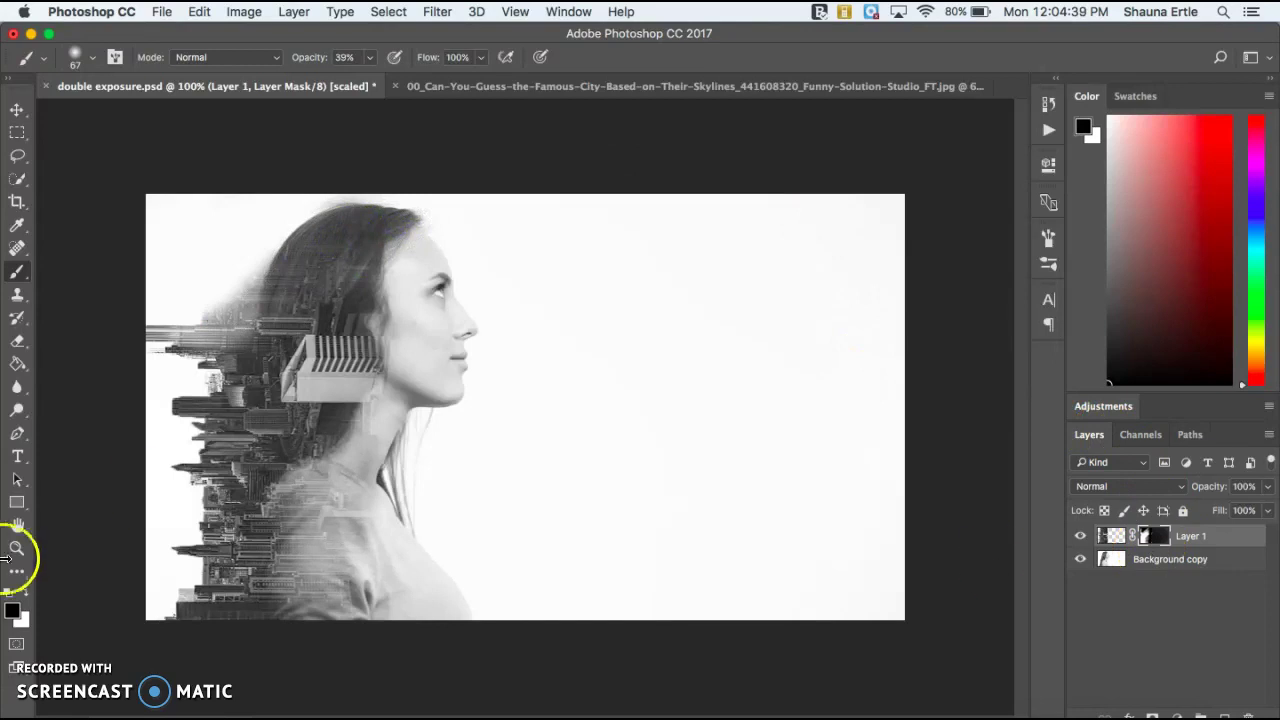
left_click(24, 593)
mouse_move(288, 291)
left_mouse_down()
mouse_move(319, 258)
mouse_move(326, 310)
mouse_move(229, 325)
mouse_move(204, 343)
mouse_move(232, 348)
mouse_move(224, 364)
mouse_move(233, 304)
left_mouse_up()
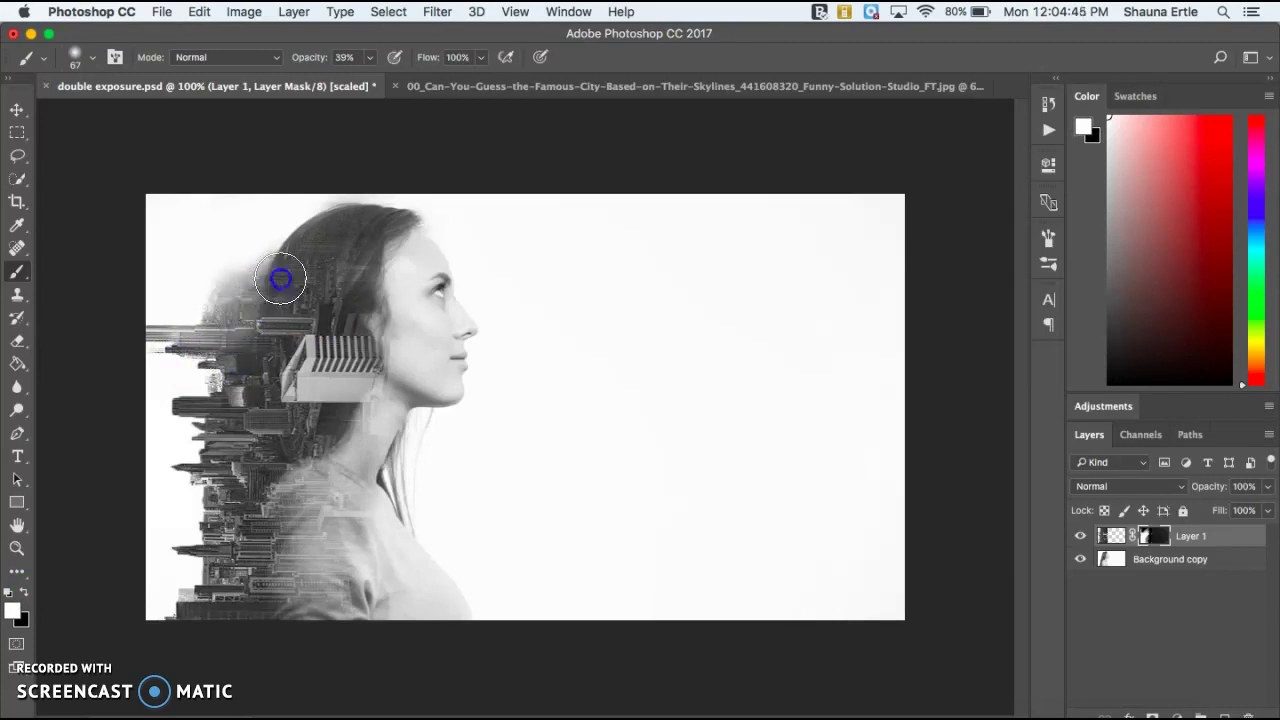
left_click_drag(323, 389, 351, 446)
left_click(308, 596)
mouse_move(308, 596)
left_mouse_down()
mouse_move(306, 543)
mouse_move(300, 609)
mouse_move(363, 609)
mouse_move(347, 598)
left_mouse_up()
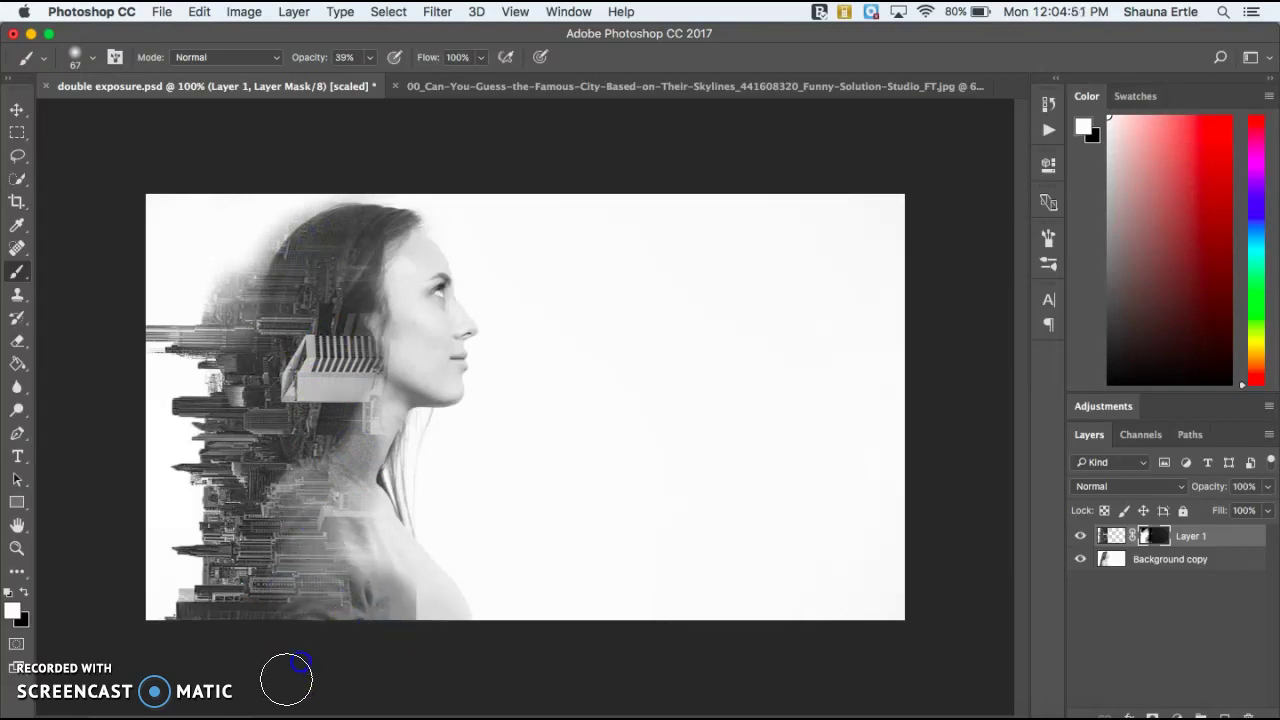